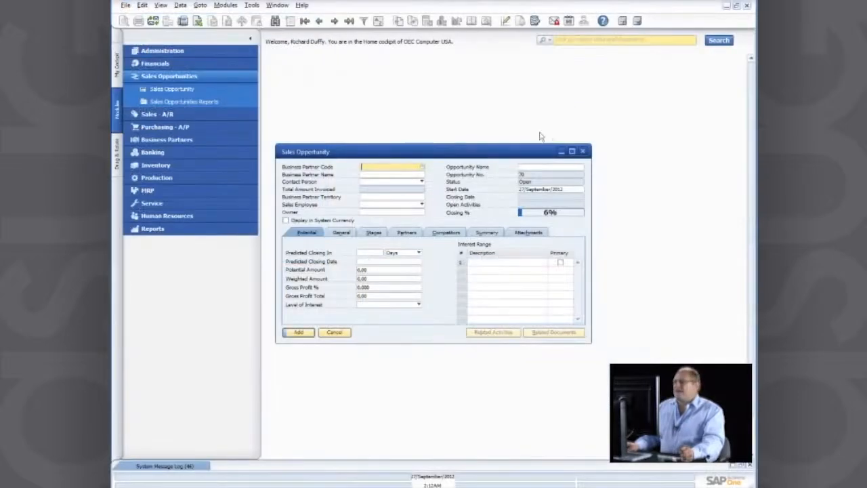
- Close the Sales Opportunity form and open a new Campaign form from the Business Partners module
{"action": "left_click", "coordinate": [582, 151]}
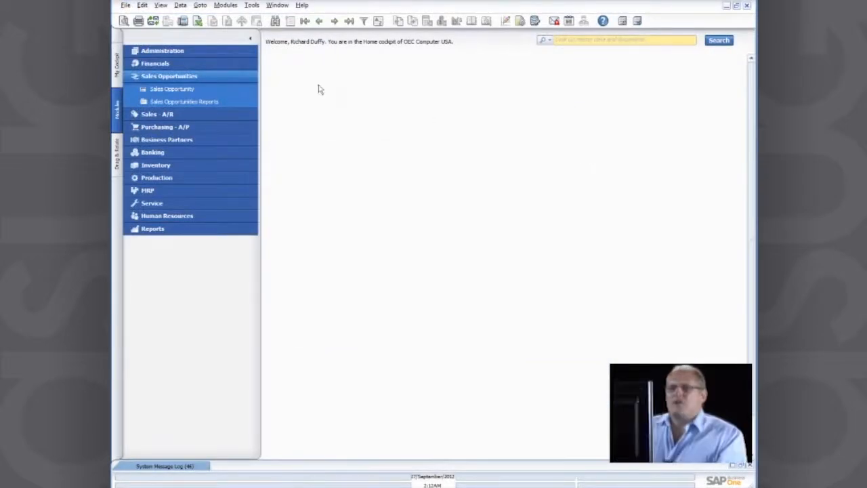
{"action": "left_click", "coordinate": [183, 77]}
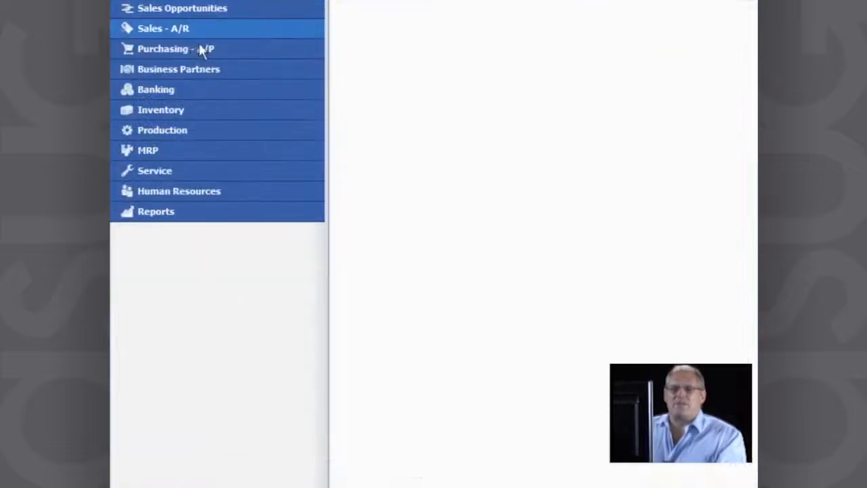
{"action": "left_click", "coordinate": [164, 74]}
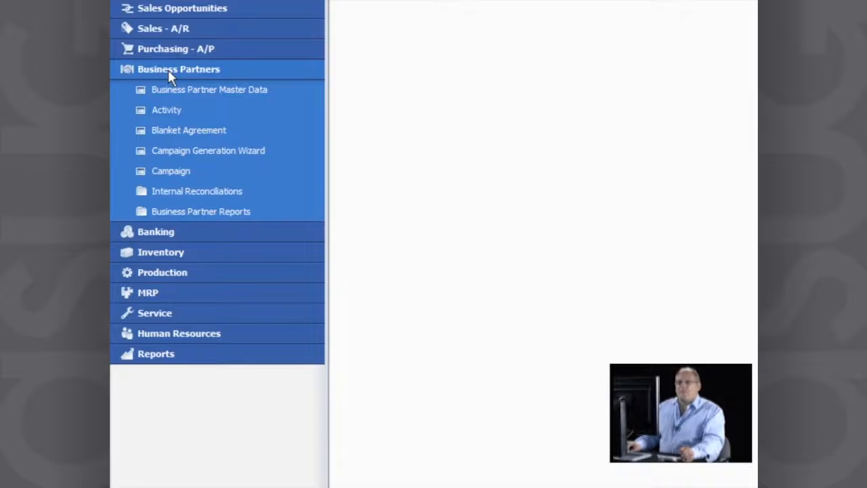
{"action": "left_click", "coordinate": [193, 168]}
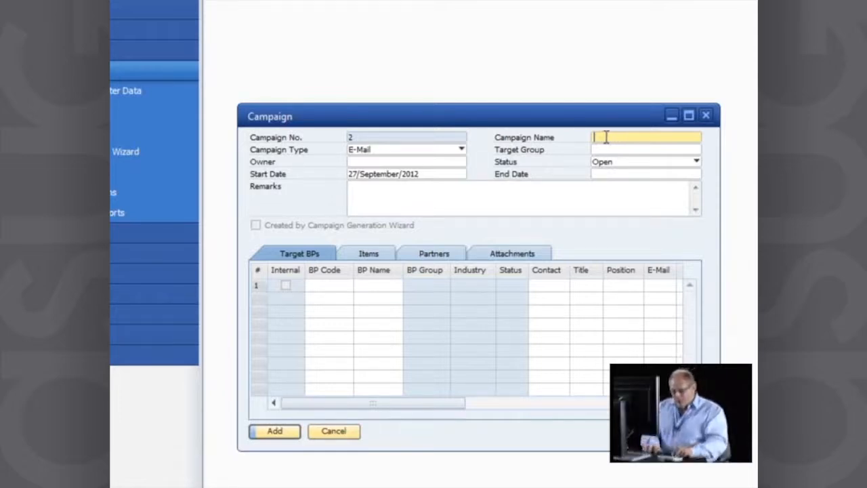
- Name the campaign "Spring Distribution Campaign"
{"action": "type", "text": "Spr"}
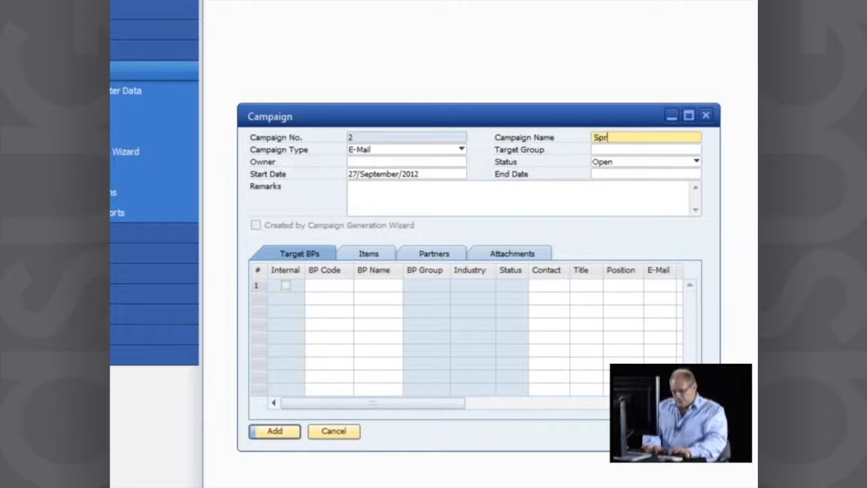
{"action": "type", "text": "ing Dis"}
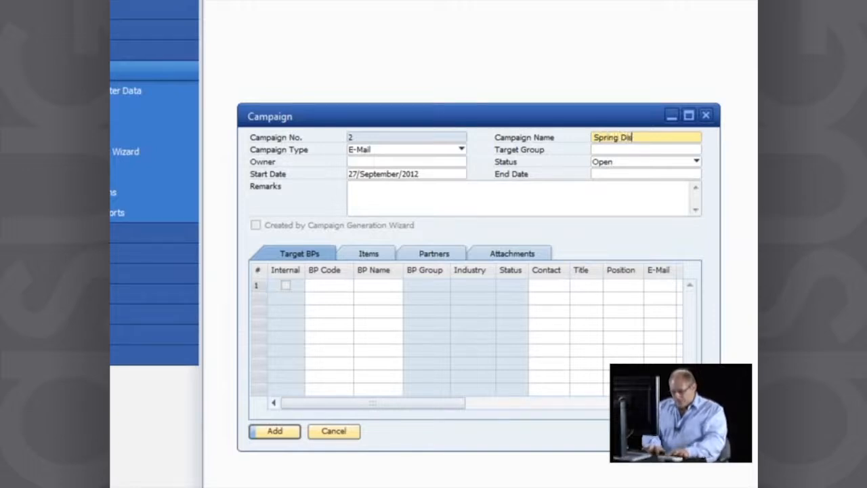
{"action": "type", "text": "tribution "}
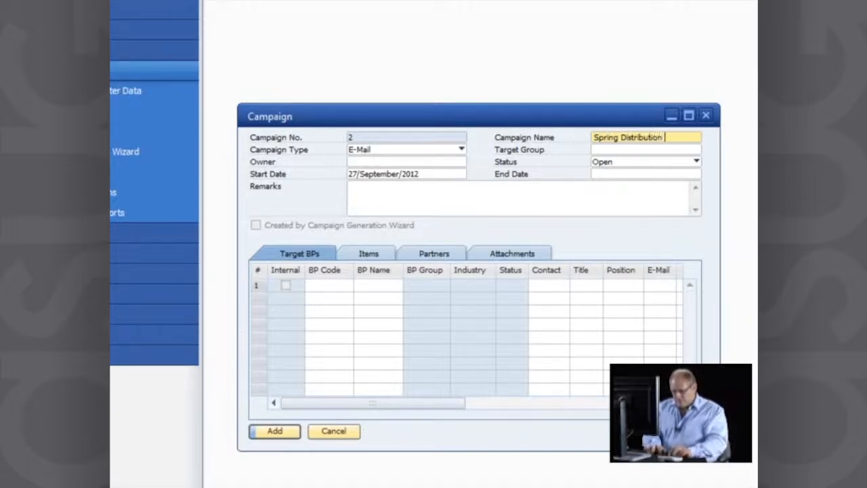
{"action": "type", "text": "Campaign"}
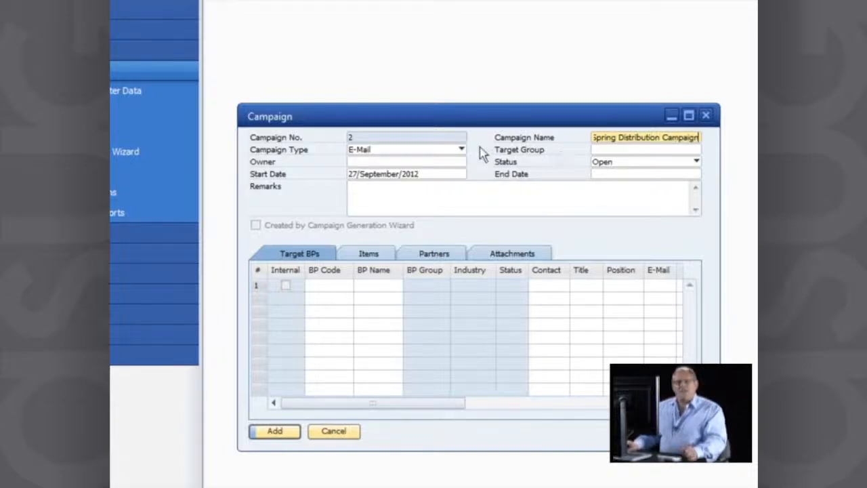
{"action": "left_click", "coordinate": [460, 151]}
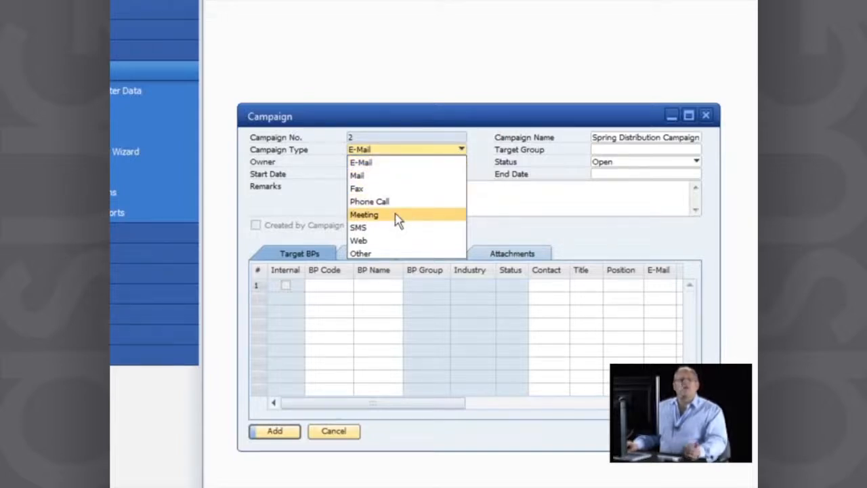
{"action": "left_click", "coordinate": [372, 255]}
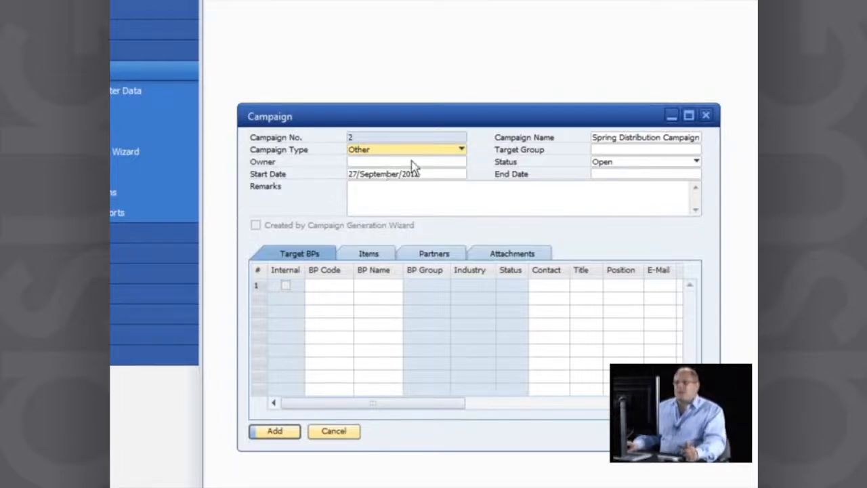
{"action": "left_click", "coordinate": [461, 151]}
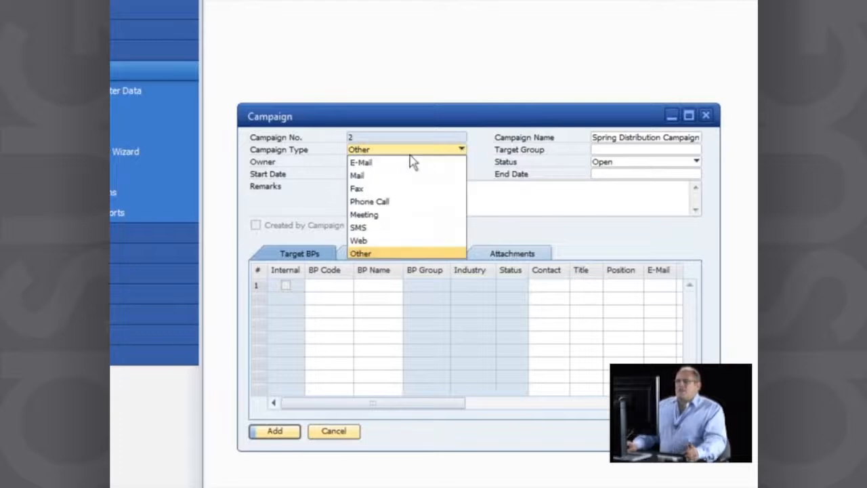
{"action": "left_click", "coordinate": [378, 165]}
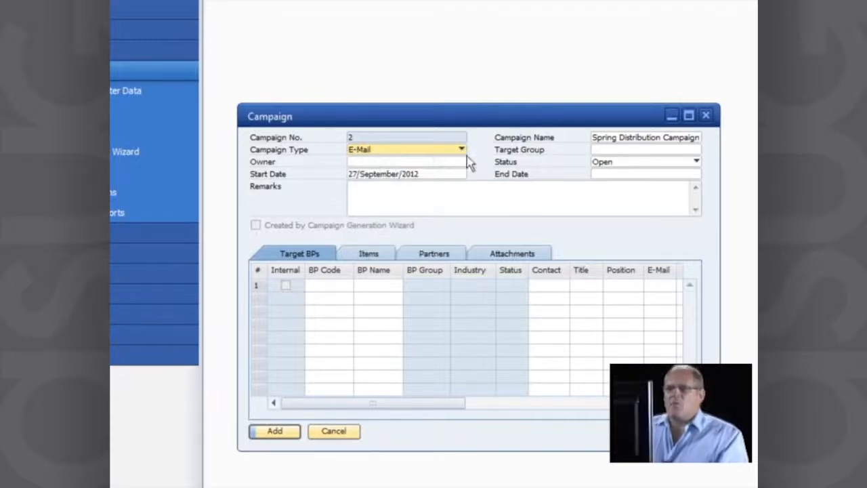
- Assign the third employee in the employee list as campaign owner and view that owner's employee master data
{"action": "left_click", "coordinate": [447, 163]}
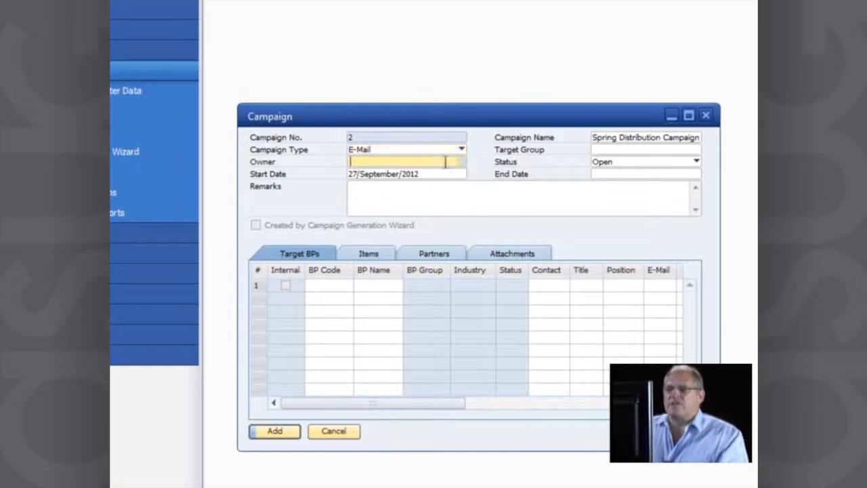
{"action": "left_click", "coordinate": [463, 162]}
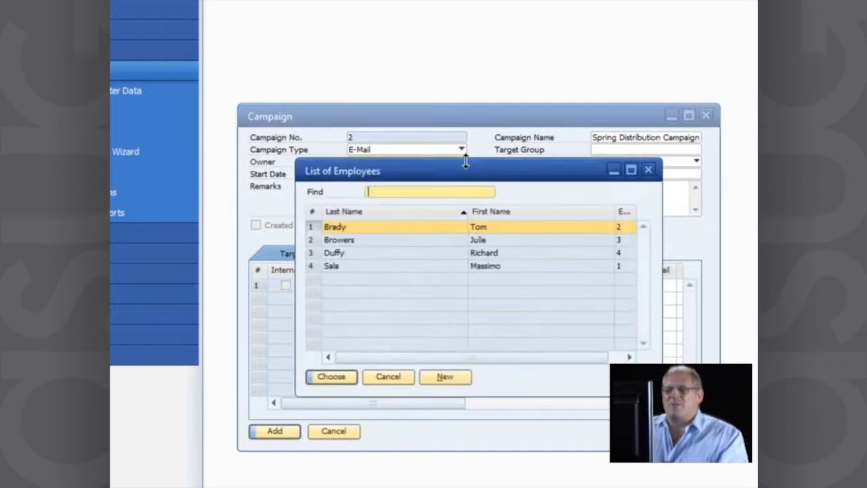
{"action": "double_click", "coordinate": [362, 255]}
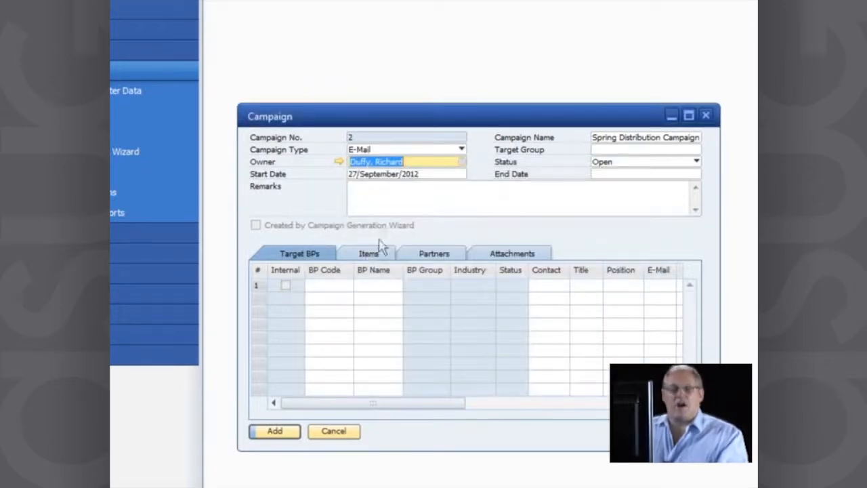
{"action": "left_click", "coordinate": [339, 162]}
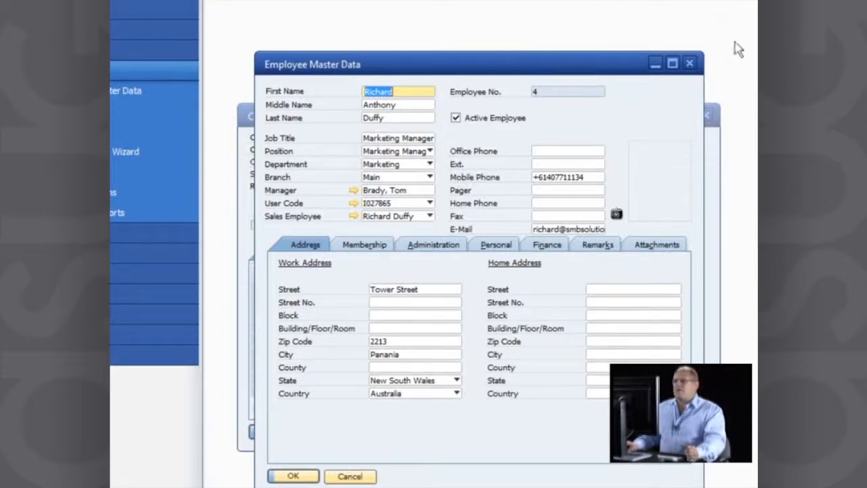
{"action": "left_click", "coordinate": [690, 63]}
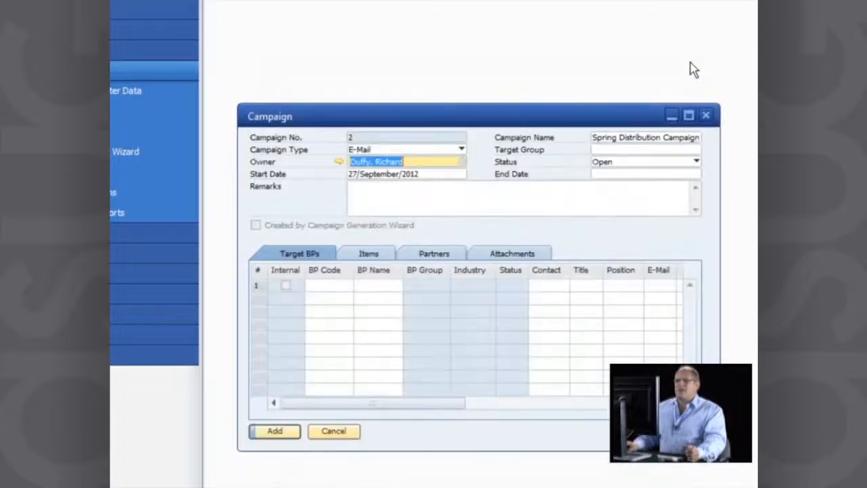
- Set the target group to DIST (Distribution Accounts) and replace the campaign's existing business partners with the group's members
{"action": "left_click", "coordinate": [620, 149]}
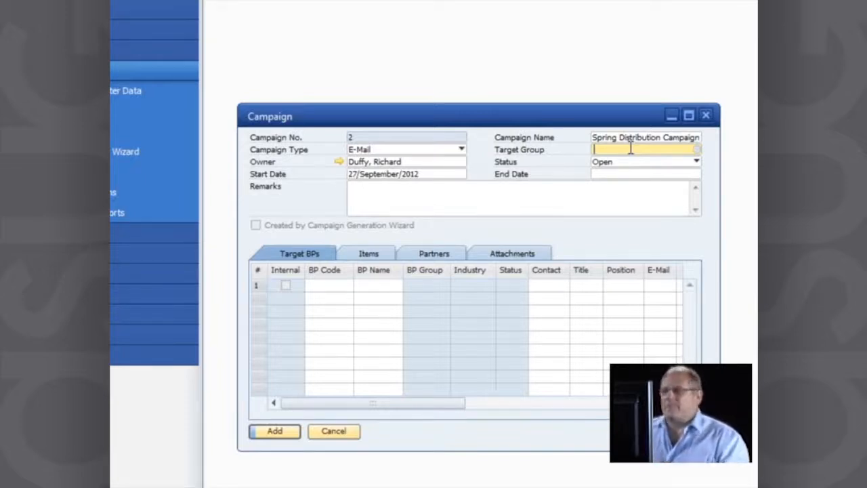
{"action": "left_click", "coordinate": [697, 154]}
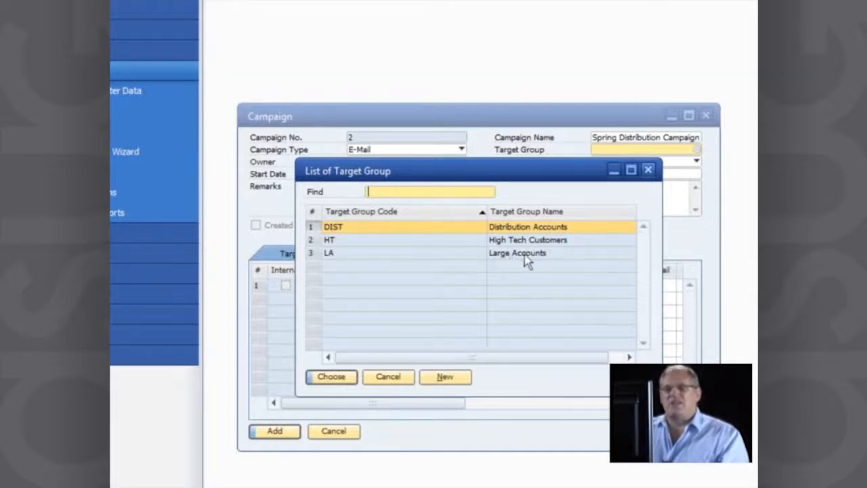
{"action": "double_click", "coordinate": [315, 229]}
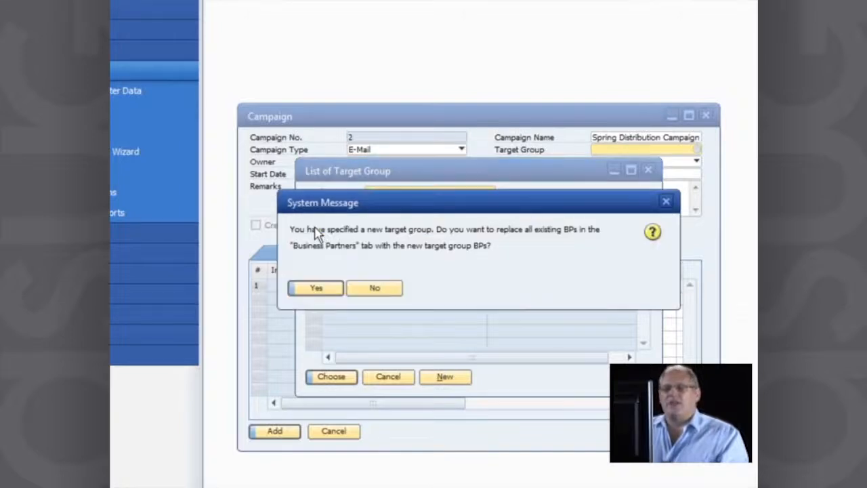
{"action": "left_click", "coordinate": [324, 289]}
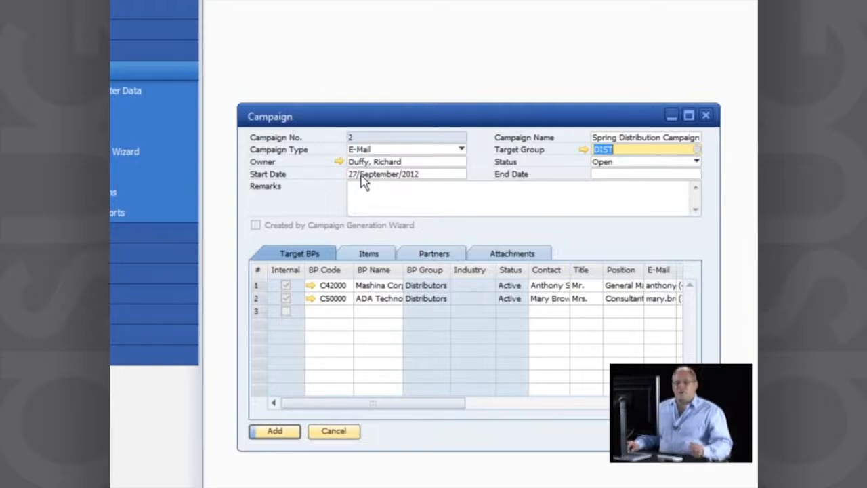
- Set the campaign's end date to 31 October 2012
{"action": "left_click", "coordinate": [612, 175]}
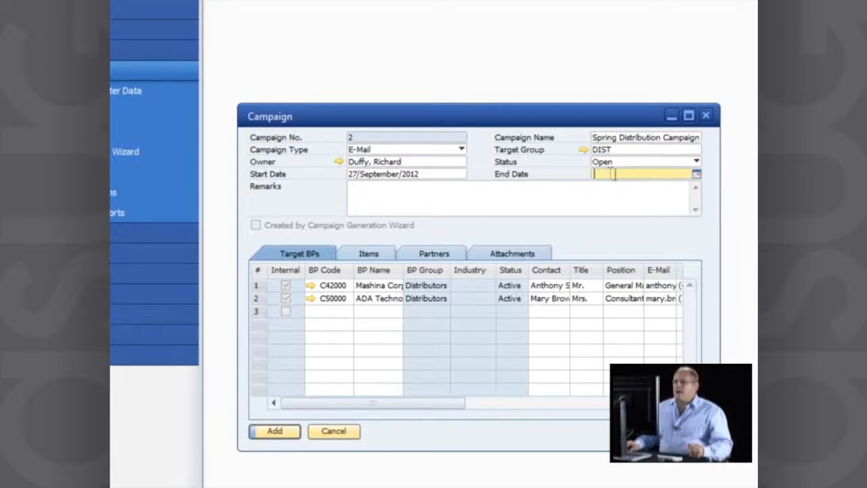
{"action": "left_click", "coordinate": [697, 173]}
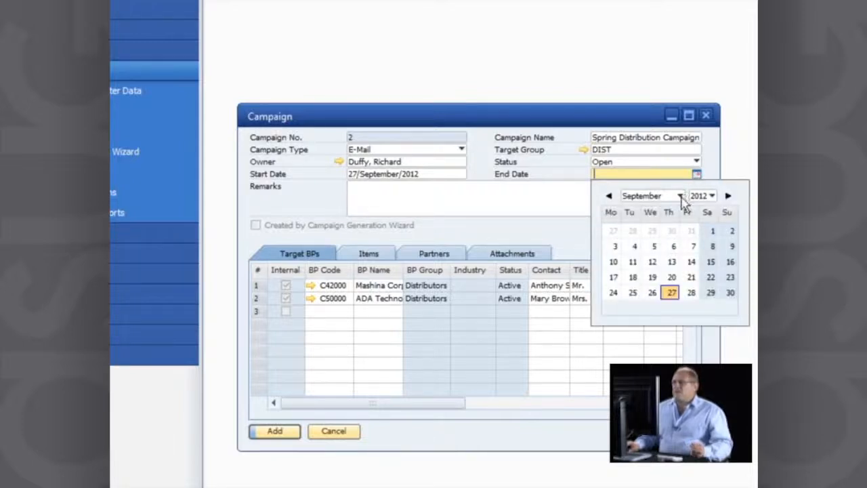
{"action": "left_click", "coordinate": [681, 198]}
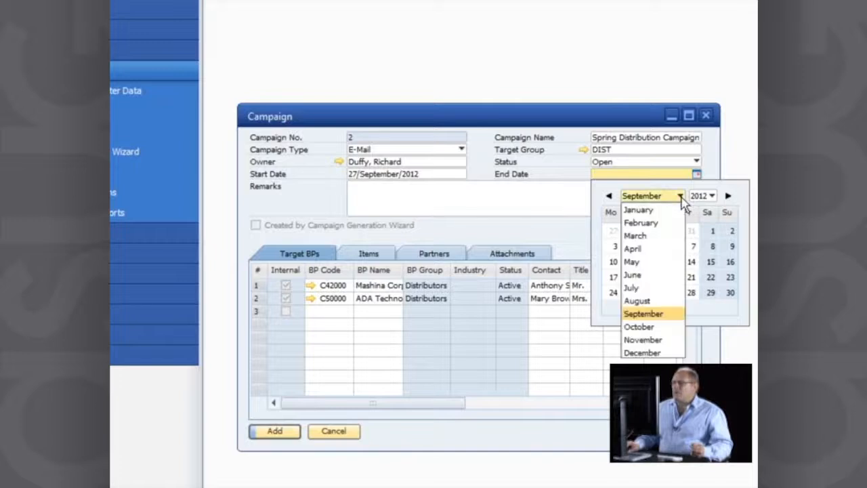
{"action": "left_click", "coordinate": [647, 328]}
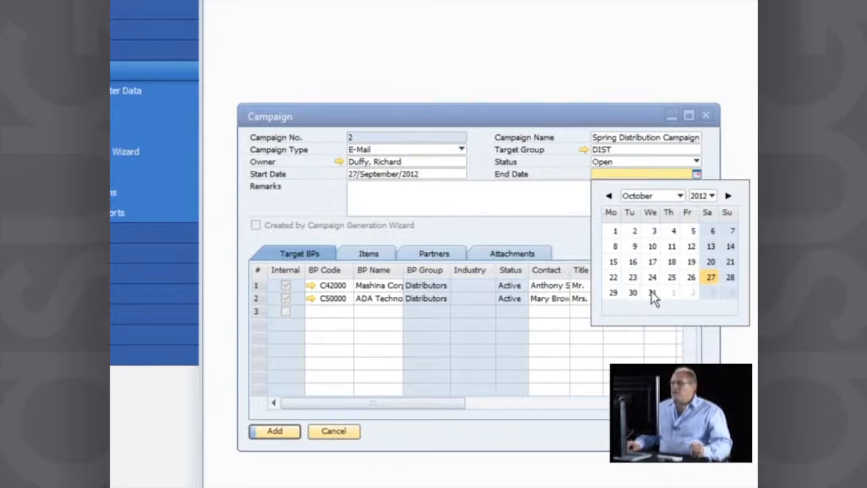
{"action": "left_click", "coordinate": [652, 296]}
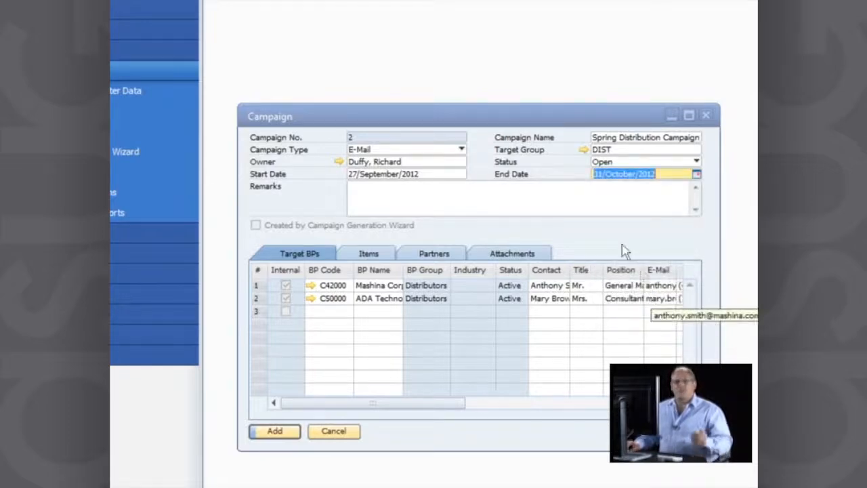
- Enter the remarks "Distribution Spring Catalog Campaign inc. email blast with attached PDF based catalog and web URL for data capture" and add the campaign
{"action": "left_click", "coordinate": [514, 194]}
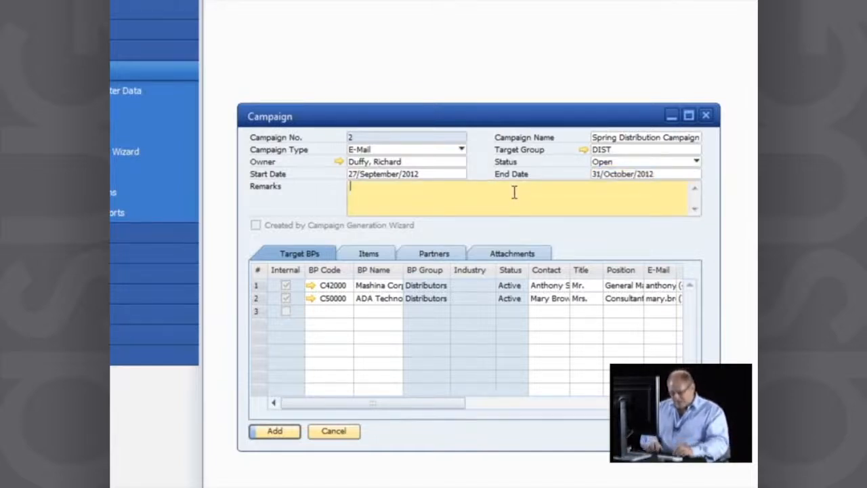
{"action": "type", "text": "Distri"}
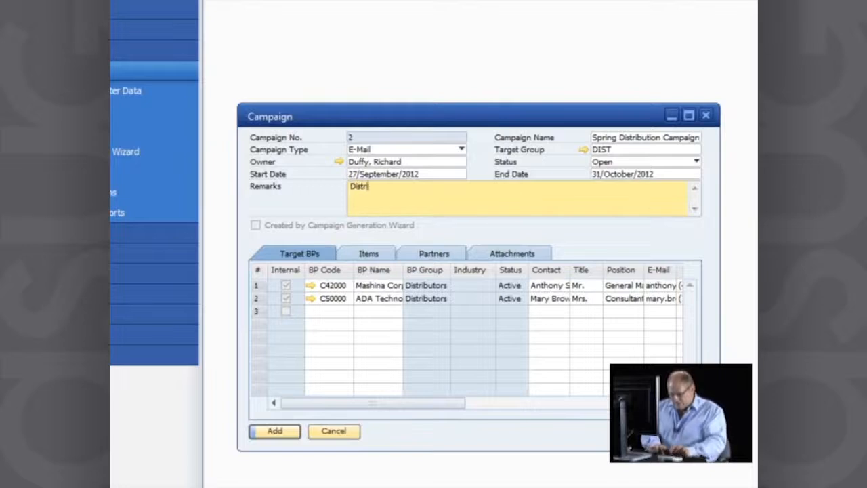
{"action": "type", "text": "bution Sp"}
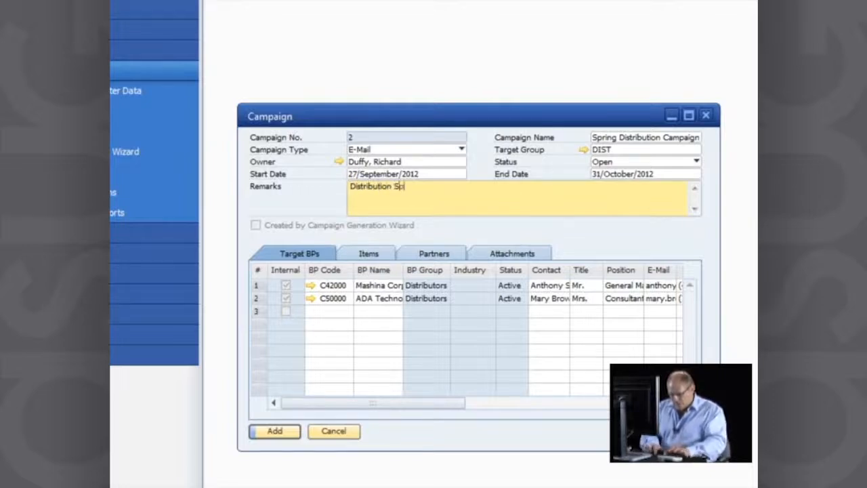
{"action": "type", "text": "ring C"}
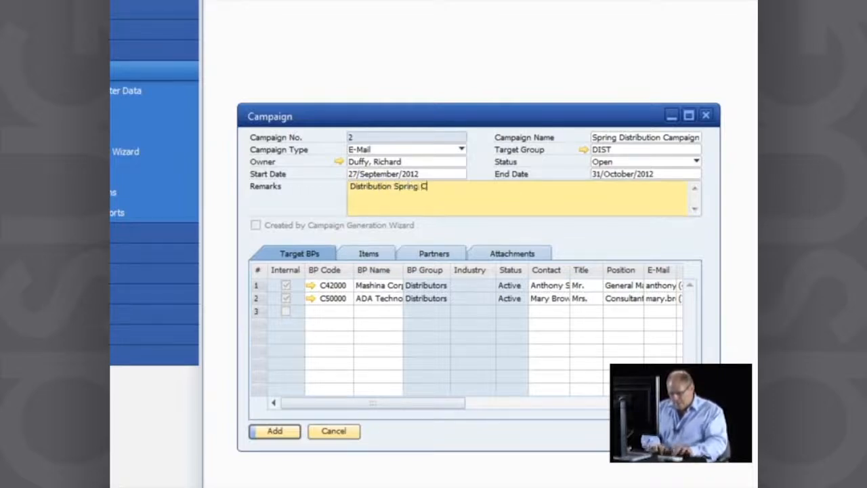
{"action": "type", "text": "alalog "}
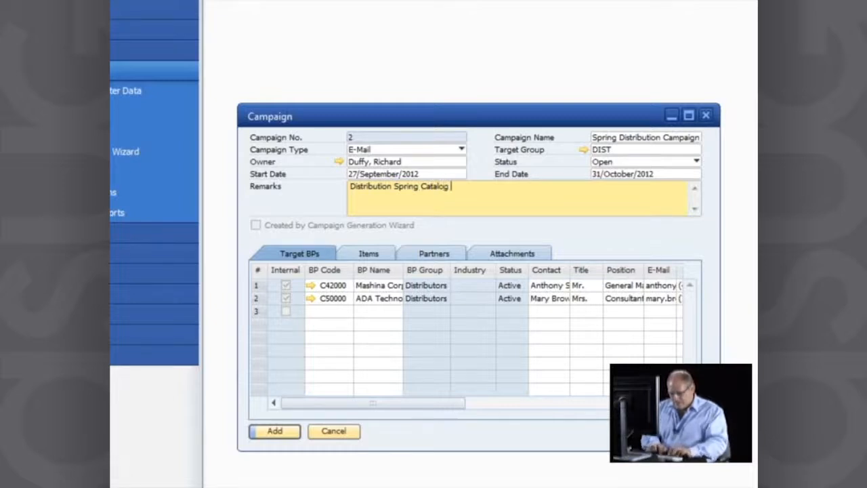
{"action": "type", "text": "Campaign"}
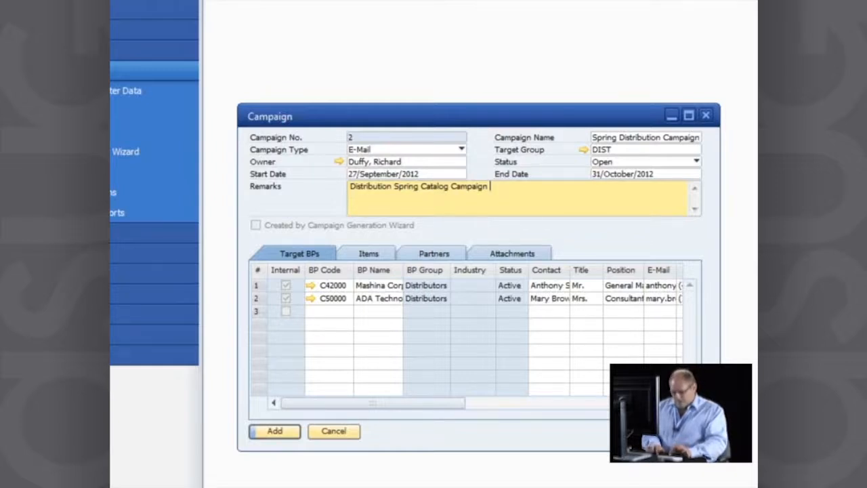
{"action": "type", "text": "inc. "}
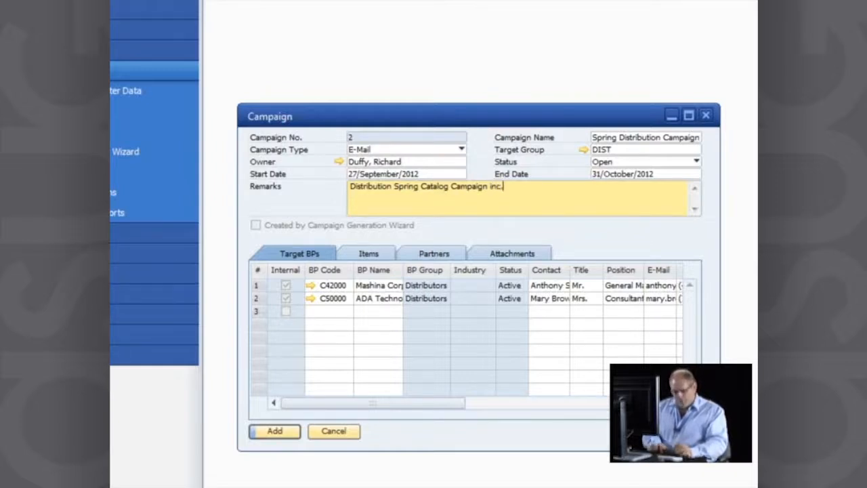
{"action": "type", "text": "email"}
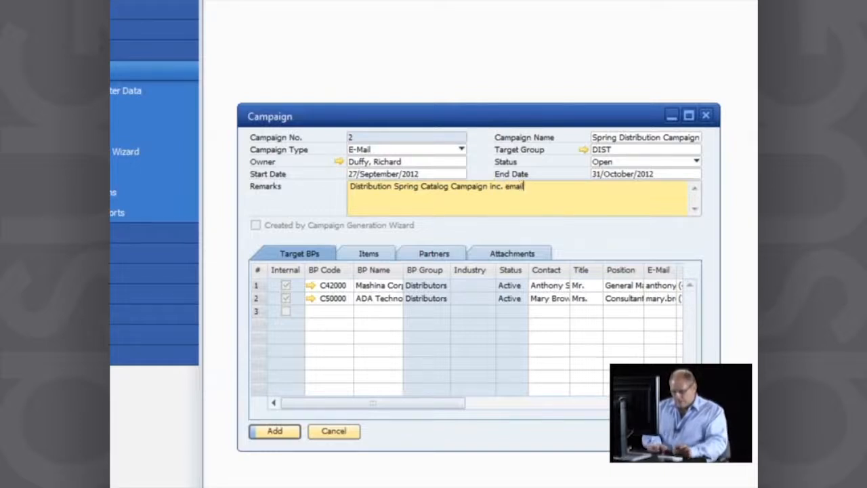
{"action": "type", "text": " blast w"}
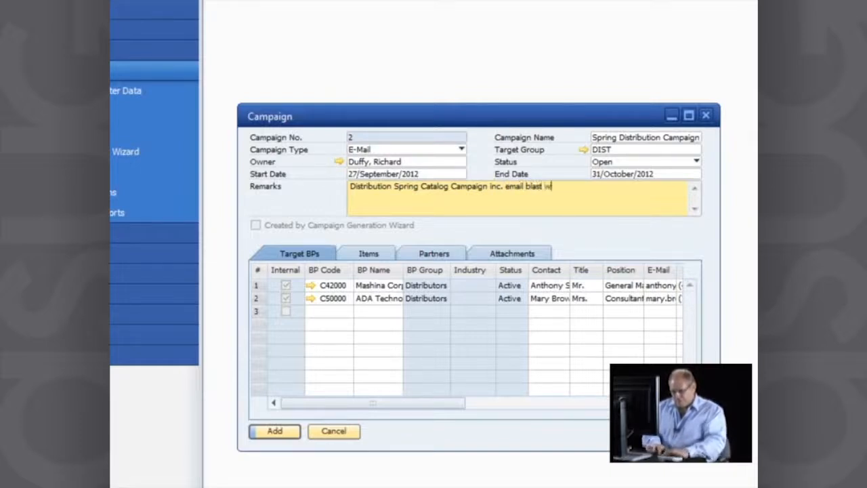
{"action": "type", "text": "ith attached PD"}
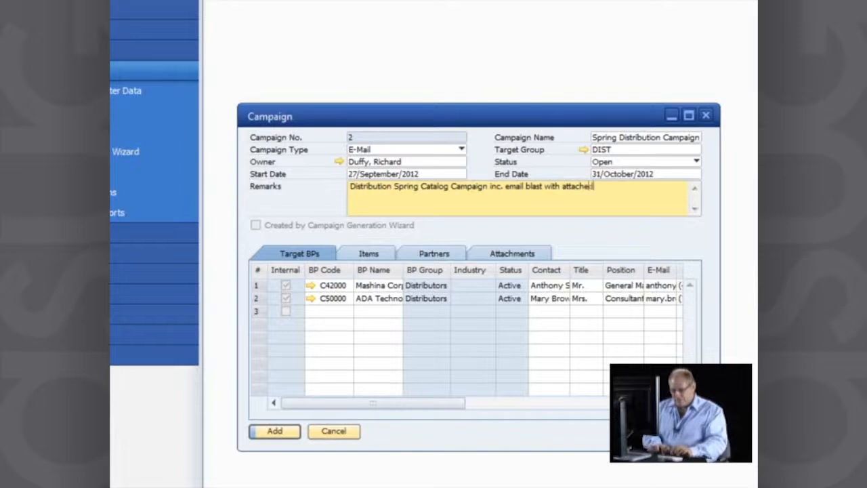
{"action": "type", "text": "F ba"}
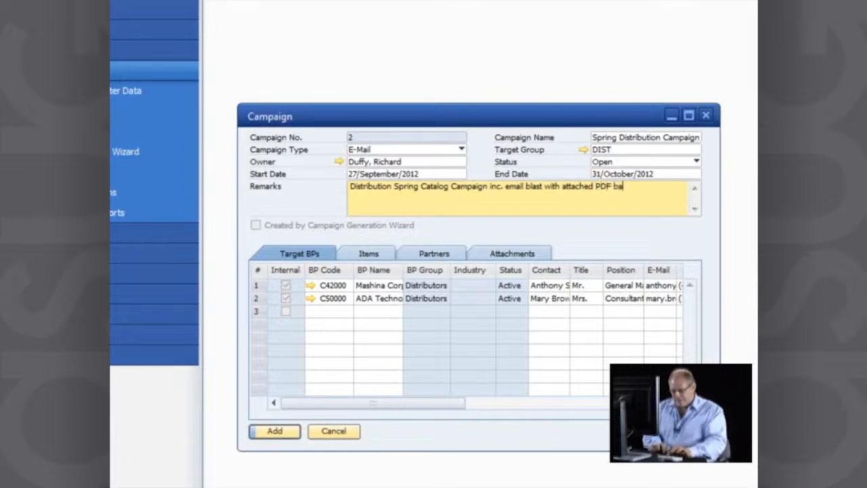
{"action": "type", "text": "sed cata"}
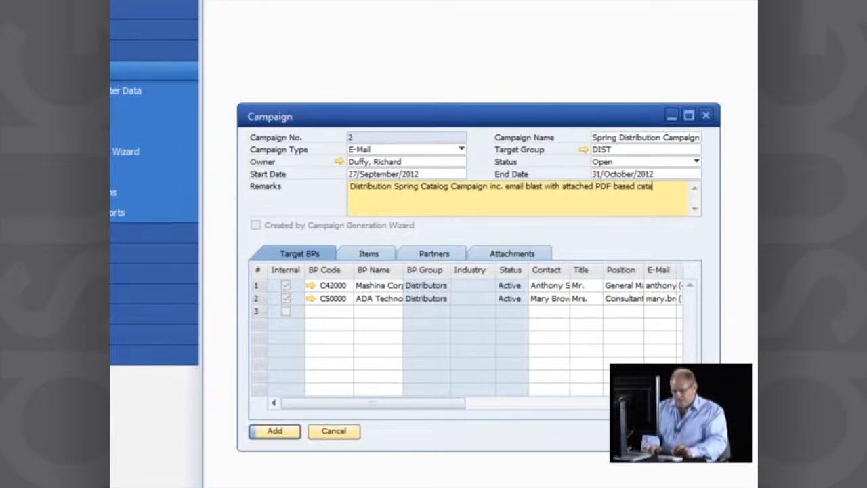
{"action": "type", "text": "log and "}
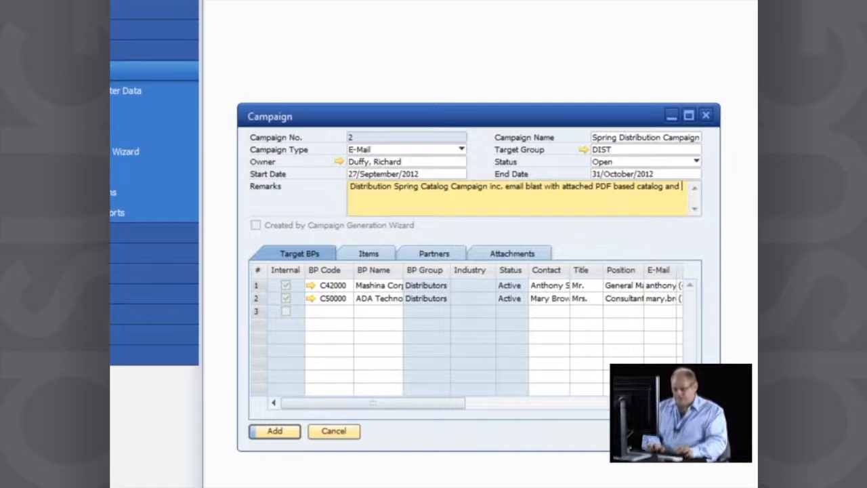
{"action": "type", "text": "web "}
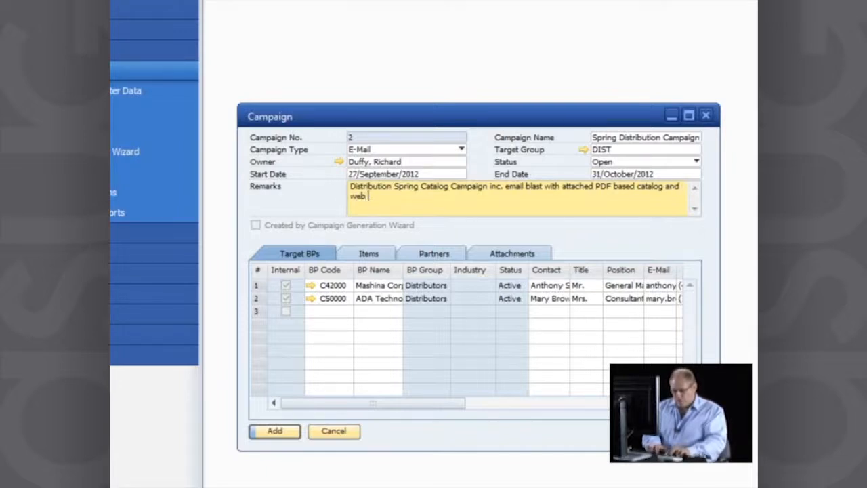
{"action": "type", "text": "URL for d"}
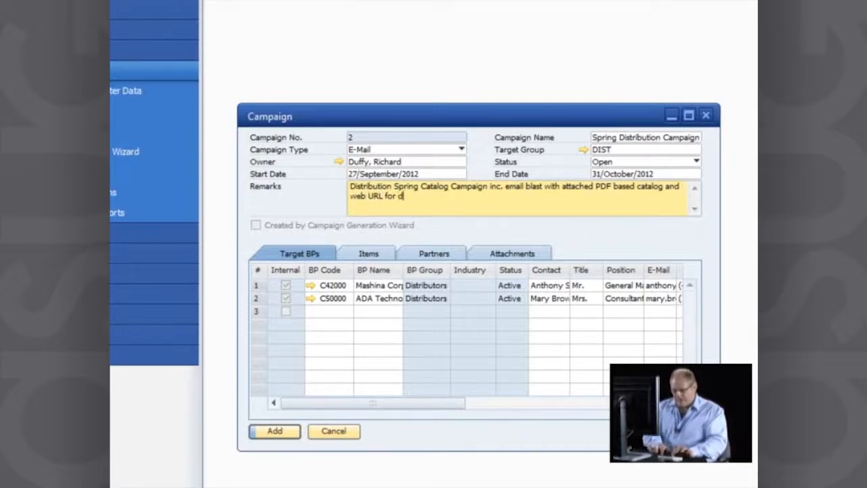
{"action": "type", "text": "ata cap"}
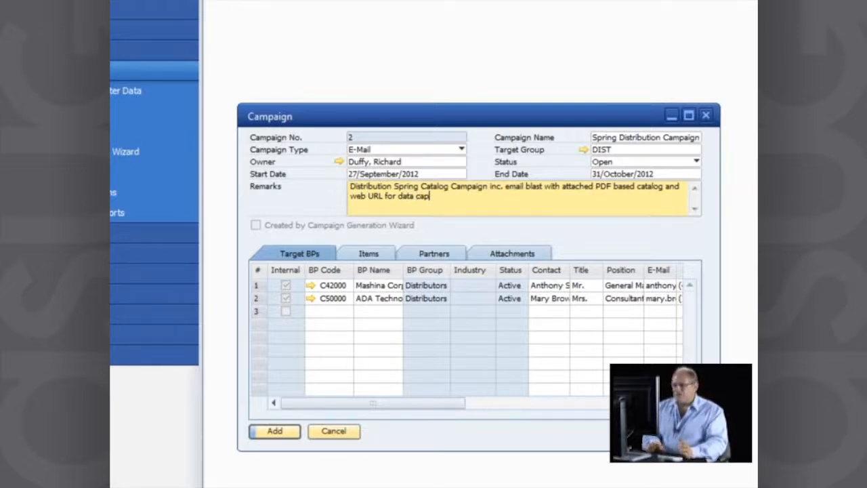
{"action": "type", "text": "ture"}
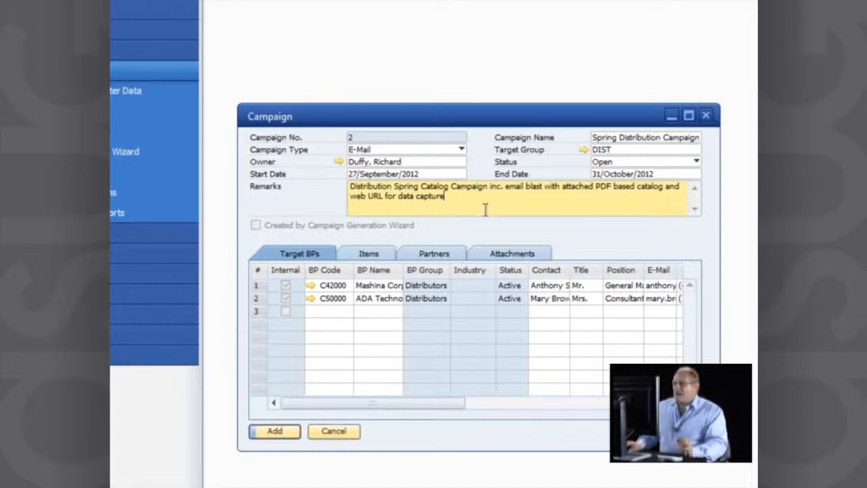
{"action": "left_click", "coordinate": [285, 432]}
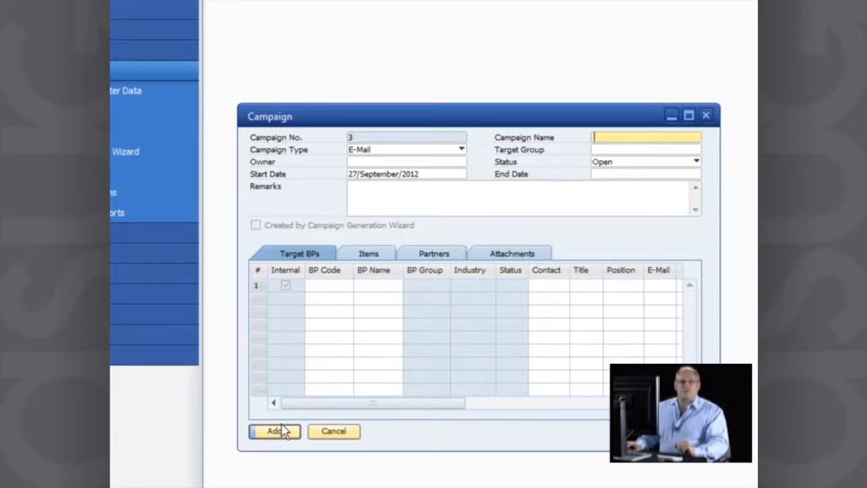
{"action": "left_click", "coordinate": [279, 431]}
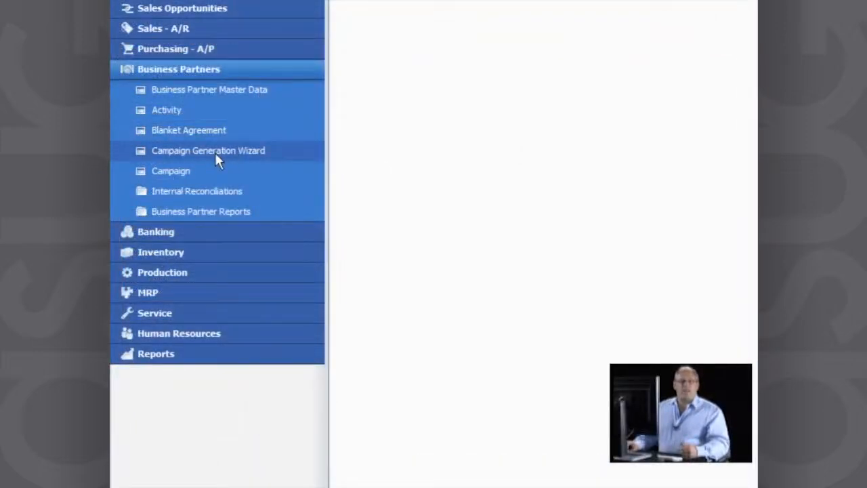
- Start the Campaign Generation Wizard, name the new campaign "High Tech Web Promo" with no remarks, and continue to the campaign details
{"action": "left_click", "coordinate": [215, 151]}
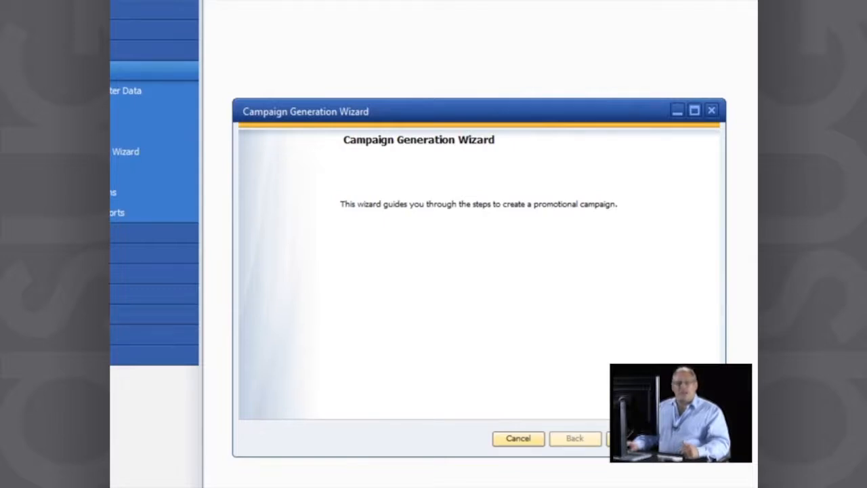
{"action": "left_click", "coordinate": [634, 438]}
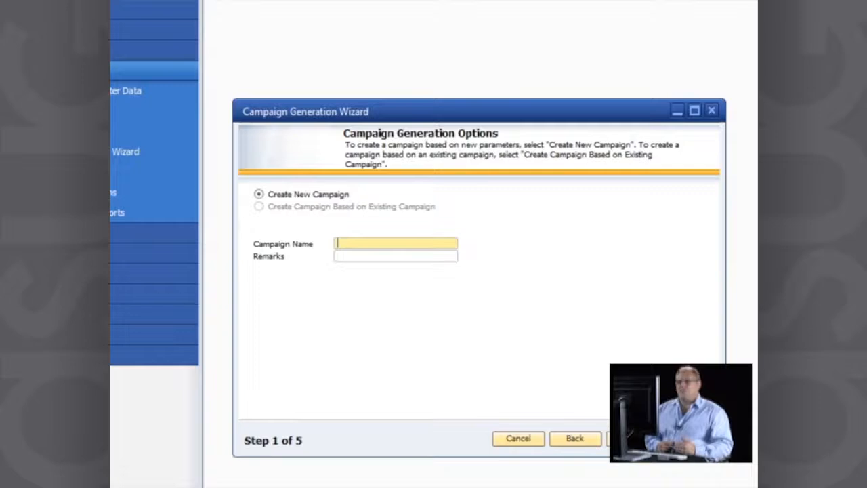
{"action": "type", "text": "H"}
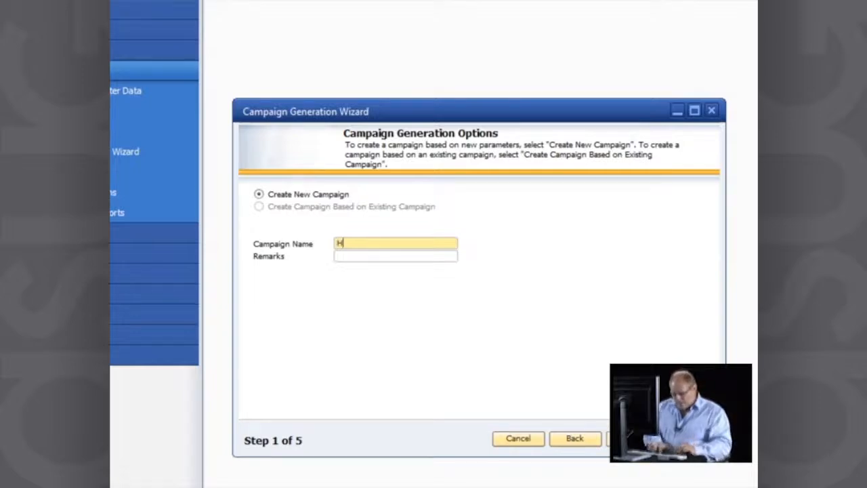
{"action": "type", "text": "igh Tech"}
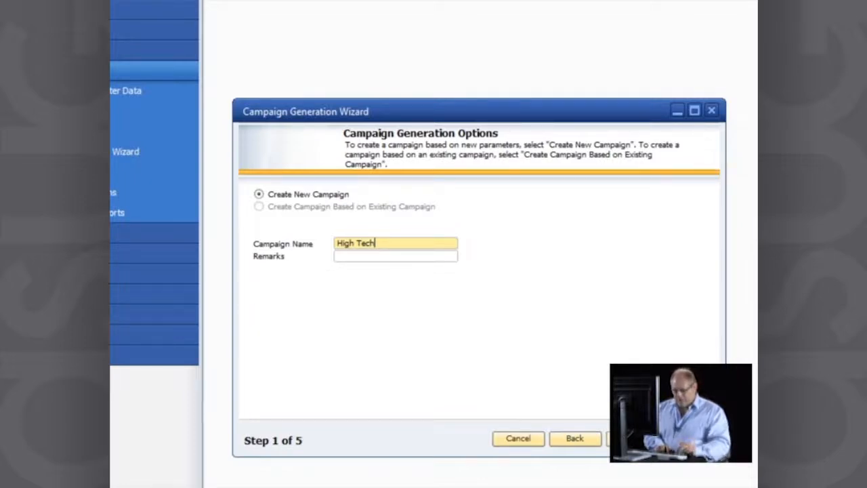
{"action": "type", "text": "Web "}
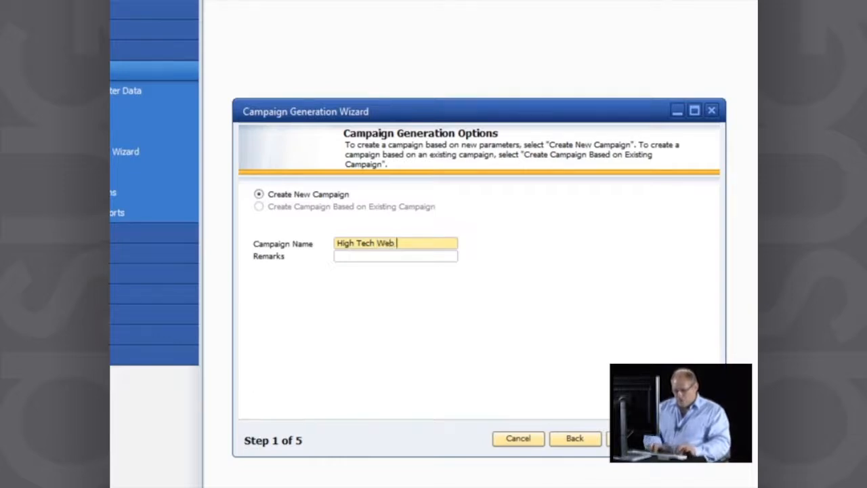
{"action": "type", "text": "Promo"}
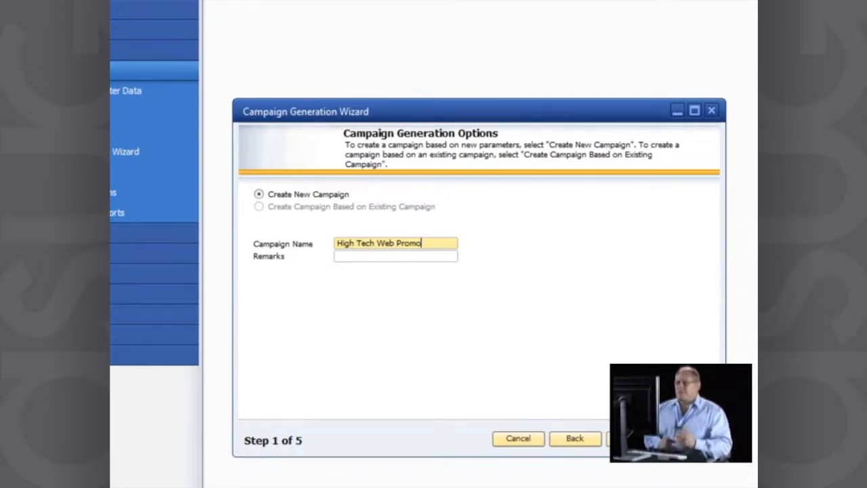
{"action": "left_click", "coordinate": [403, 256]}
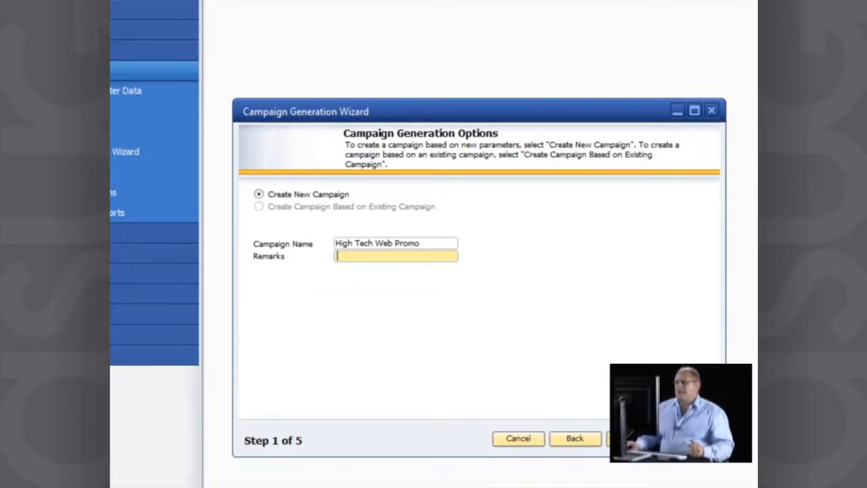
{"action": "left_click", "coordinate": [622, 438]}
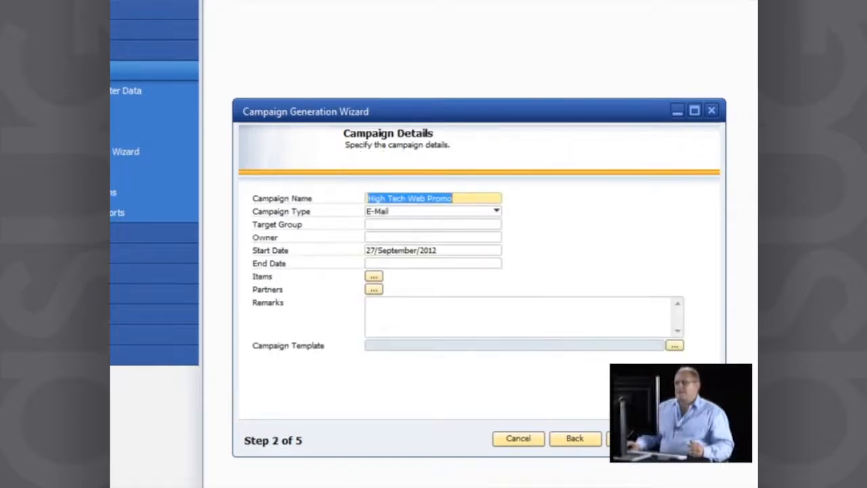
- Set the target group to HT (High Tech Customers) and assign the third employee in the employee list as owner
{"action": "left_click", "coordinate": [415, 224]}
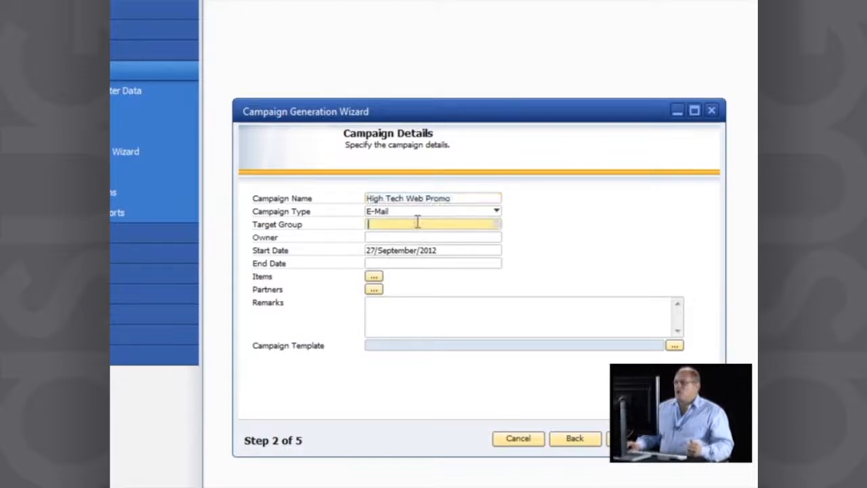
{"action": "left_click", "coordinate": [498, 226]}
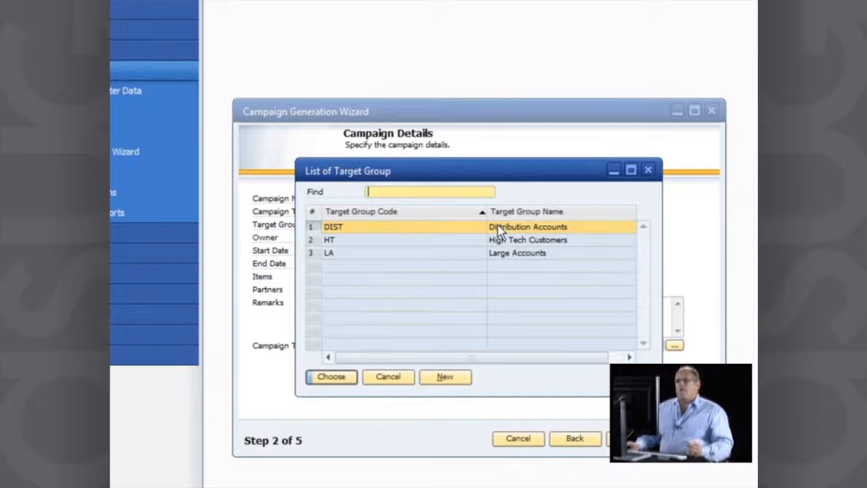
{"action": "double_click", "coordinate": [315, 243]}
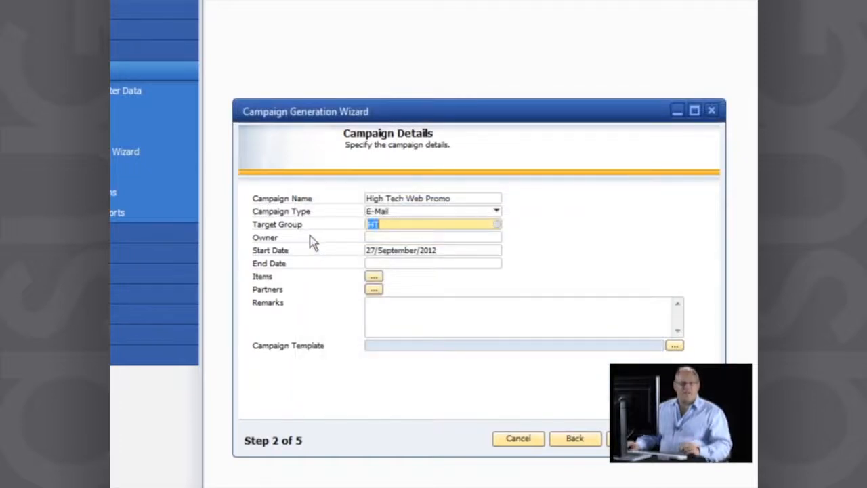
{"action": "left_click", "coordinate": [421, 237]}
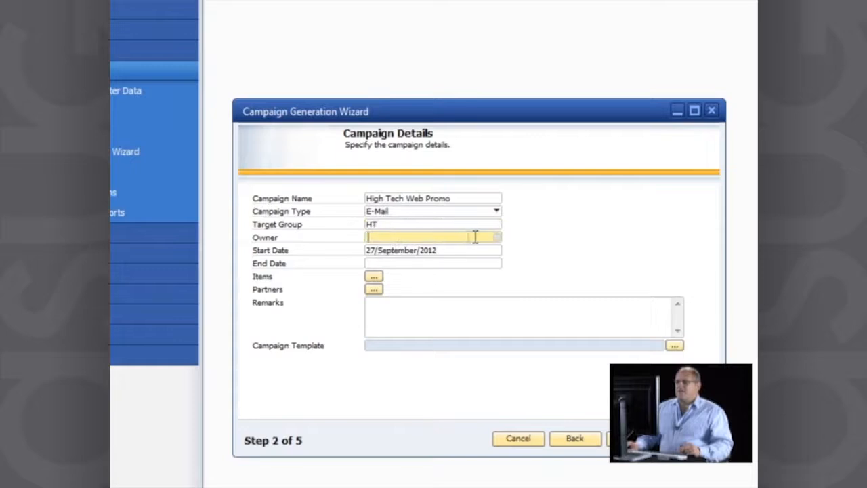
{"action": "left_click", "coordinate": [497, 238]}
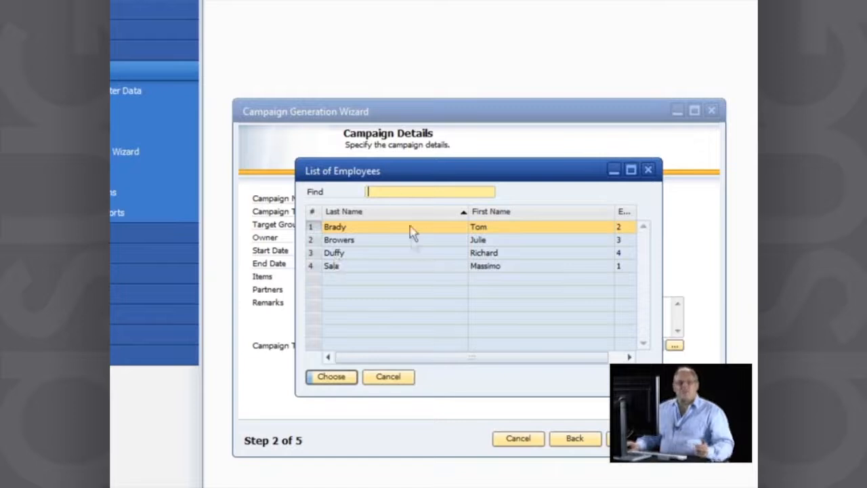
{"action": "double_click", "coordinate": [337, 256]}
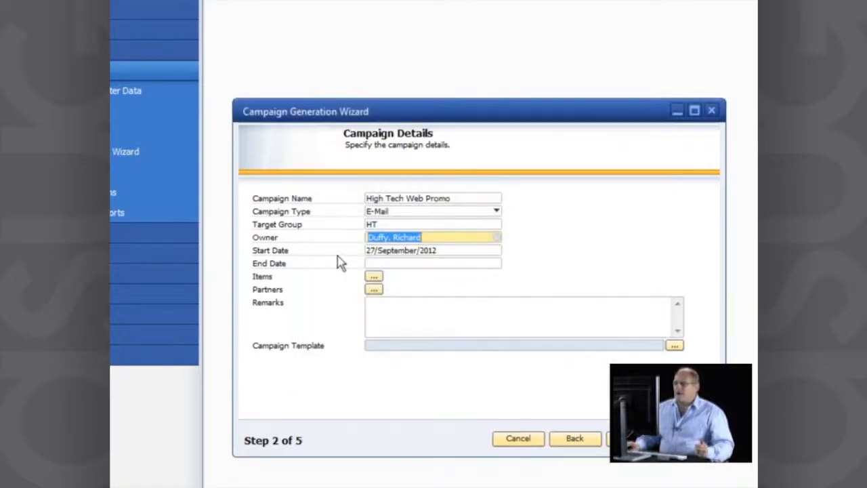
- Set the campaign's start date to 1 November 2012
{"action": "left_click", "coordinate": [444, 251]}
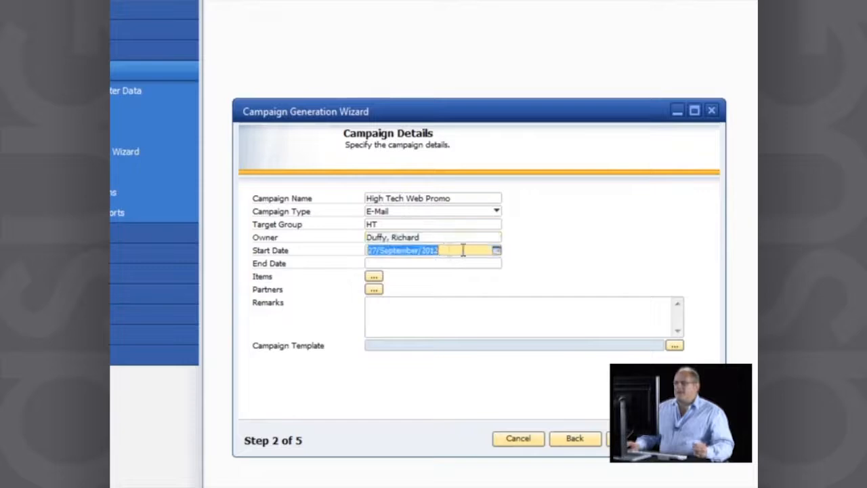
{"action": "left_click", "coordinate": [497, 251]}
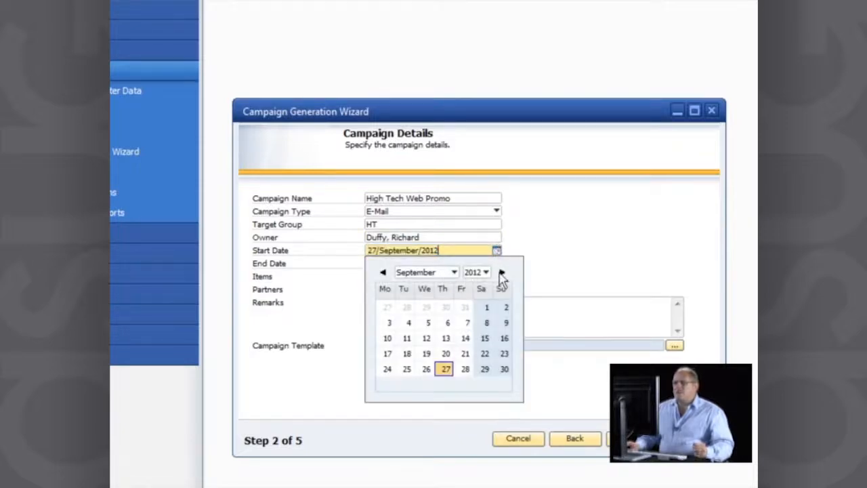
{"action": "left_click", "coordinate": [502, 272]}
{"action": "left_click", "coordinate": [502, 273]}
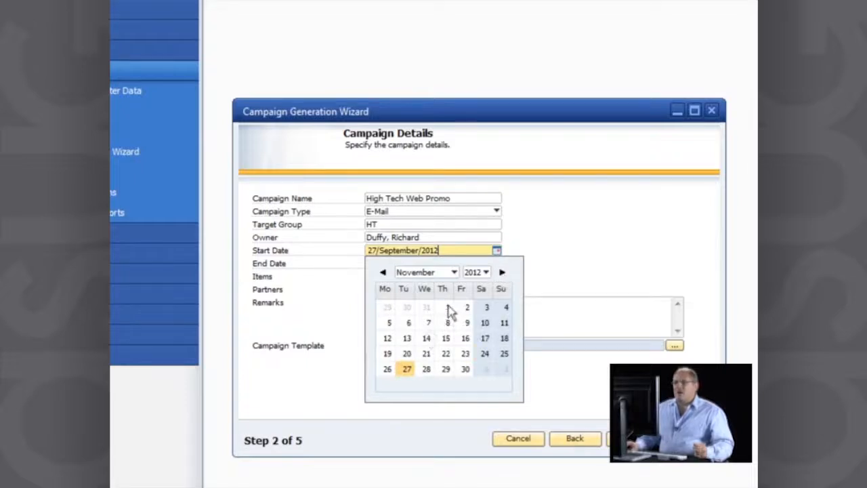
{"action": "left_click", "coordinate": [448, 308]}
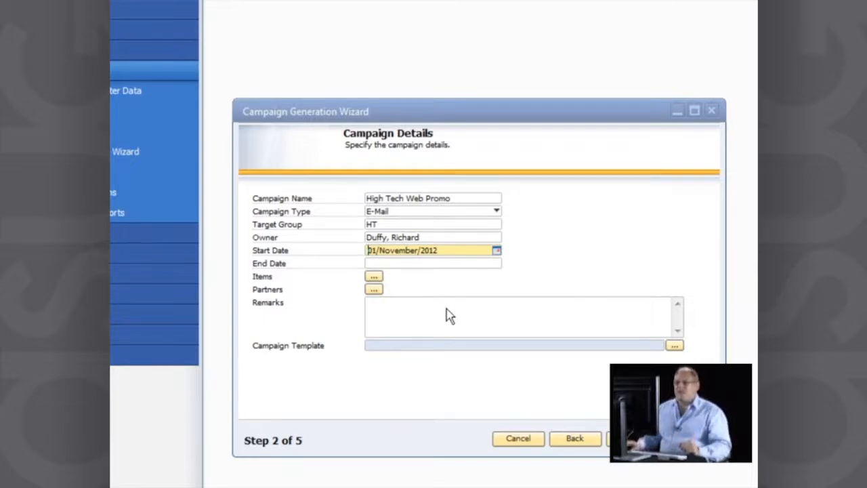
- Set the campaign's end date to 31 December 2012
{"action": "left_click", "coordinate": [423, 263]}
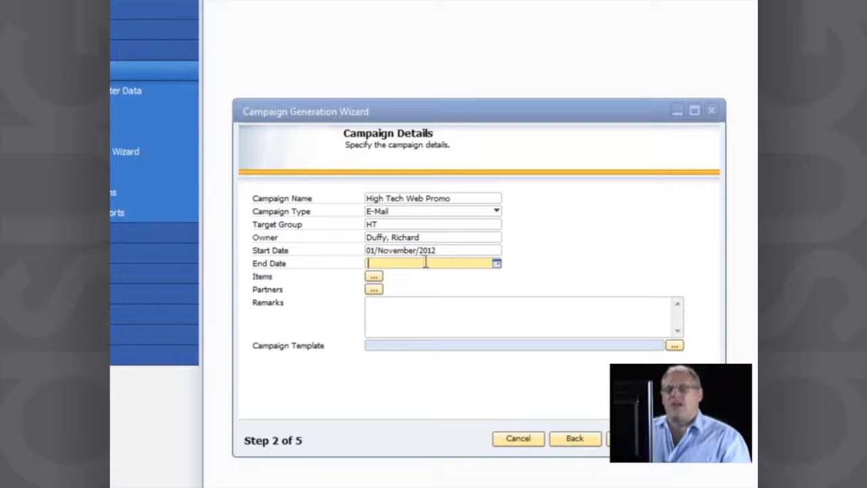
{"action": "left_click", "coordinate": [498, 266]}
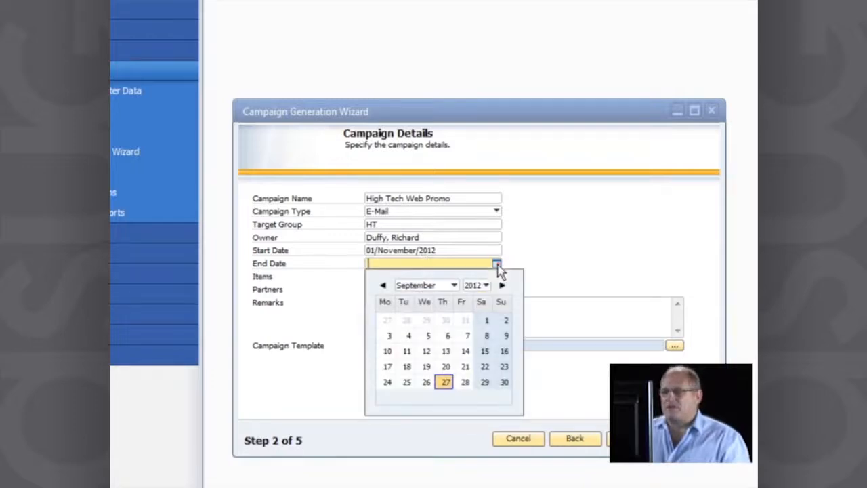
{"action": "left_click", "coordinate": [454, 286]}
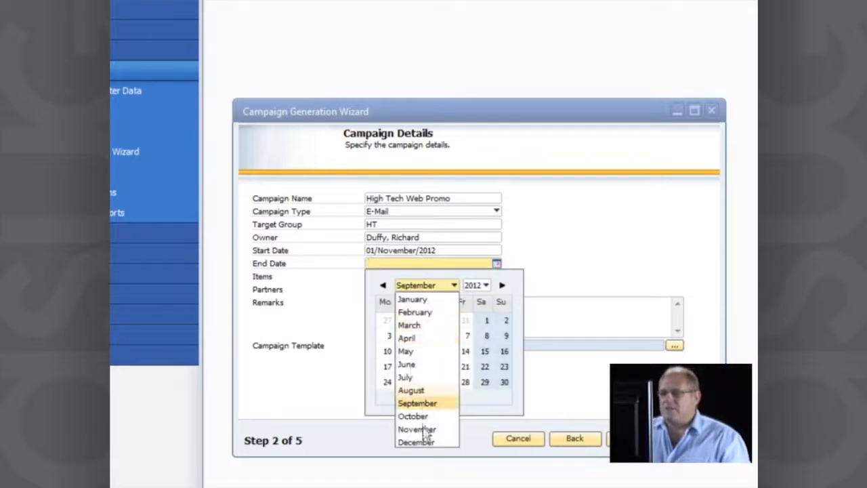
{"action": "left_click", "coordinate": [434, 441]}
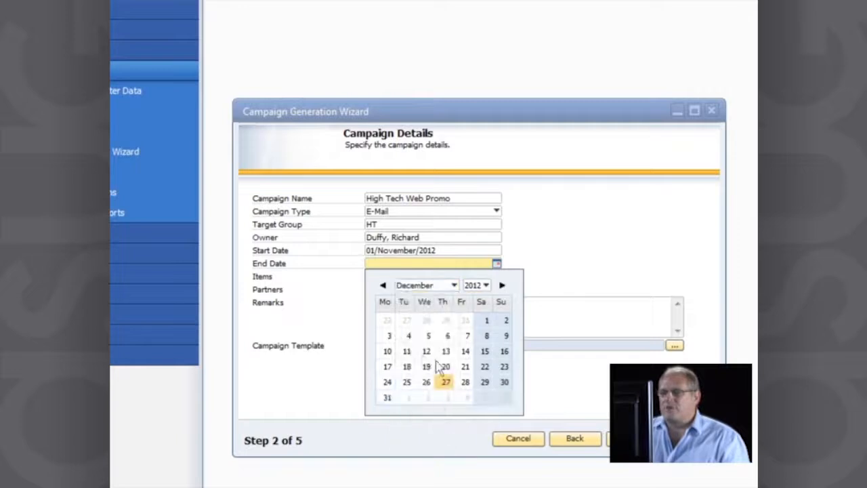
{"action": "left_click", "coordinate": [388, 399]}
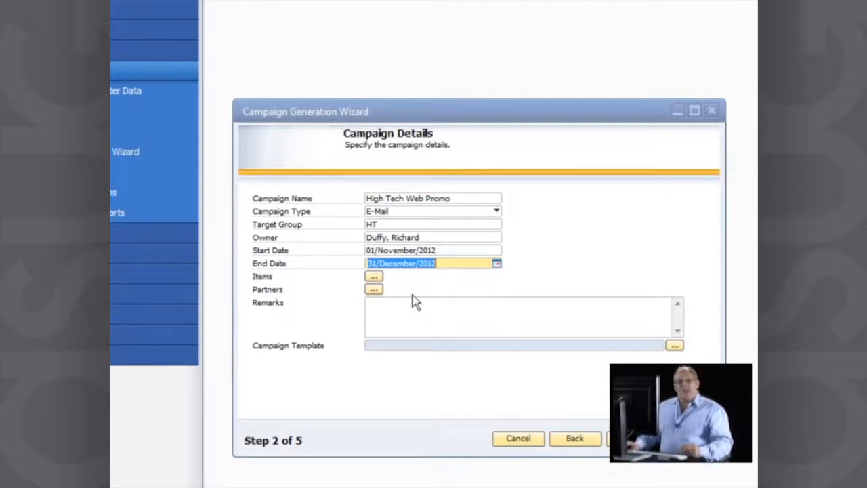
- Inspect the campaign's partner list and its partner name options without adding a partner
{"action": "left_click", "coordinate": [387, 224]}
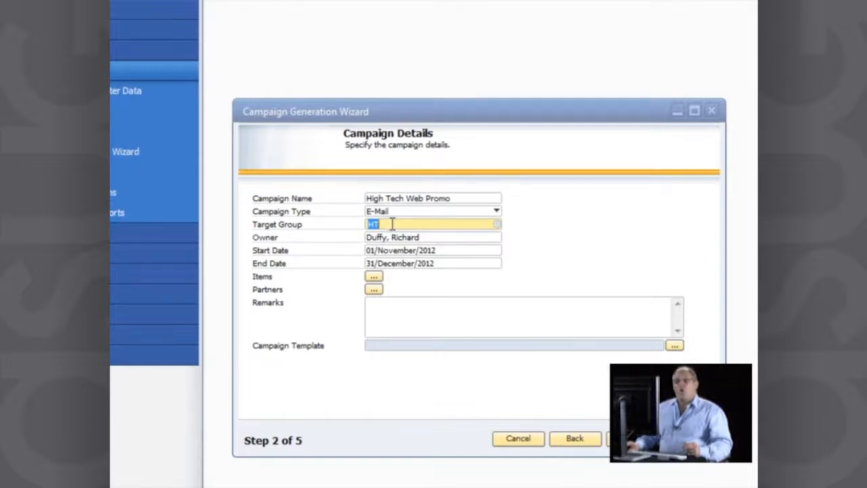
{"action": "left_click", "coordinate": [374, 290]}
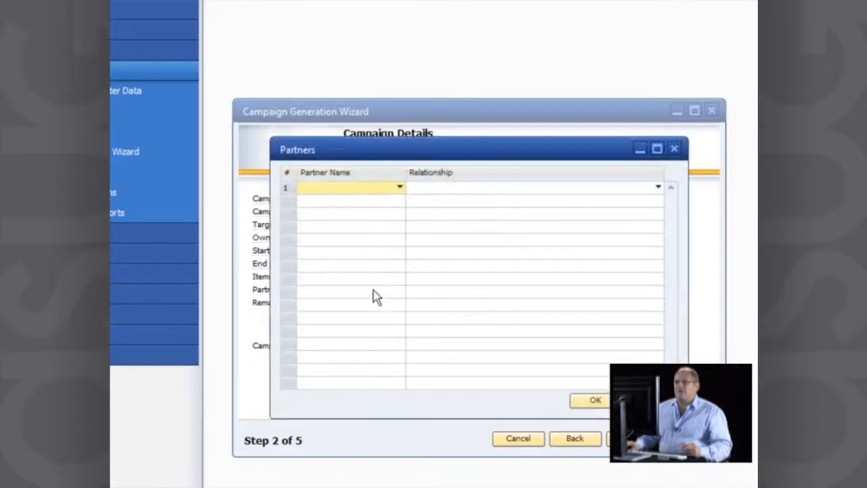
{"action": "left_click", "coordinate": [401, 188]}
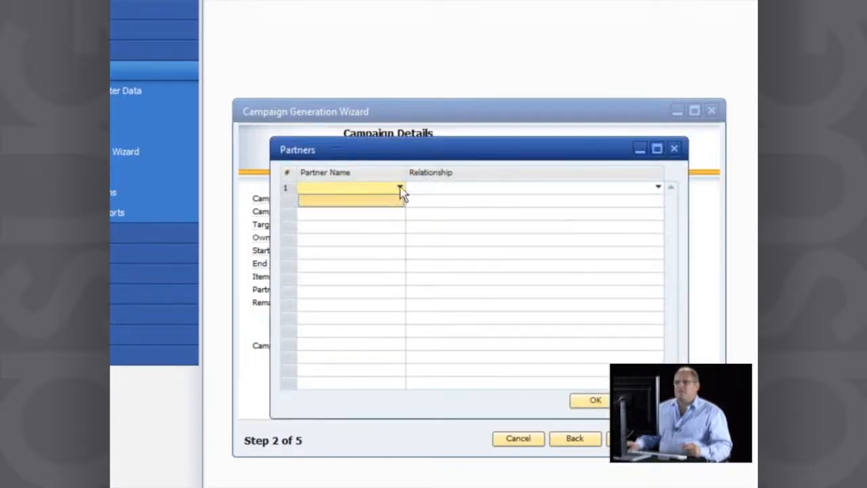
{"action": "left_click", "coordinate": [400, 188]}
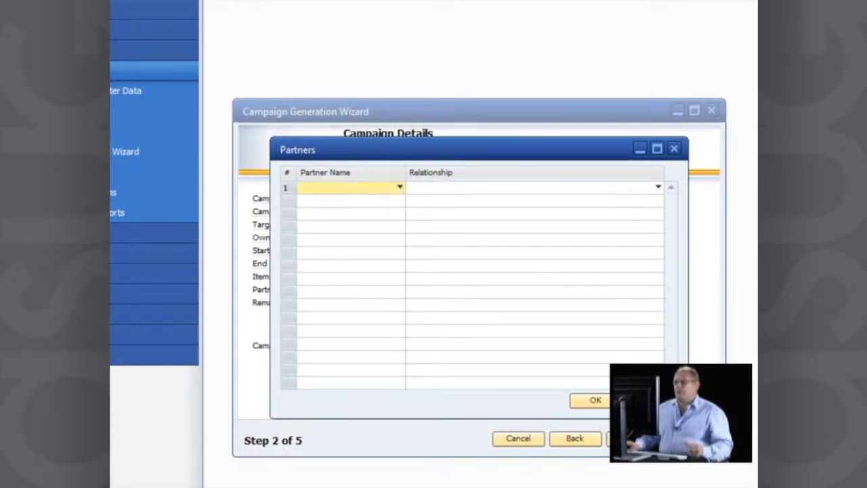
{"action": "left_click", "coordinate": [652, 401]}
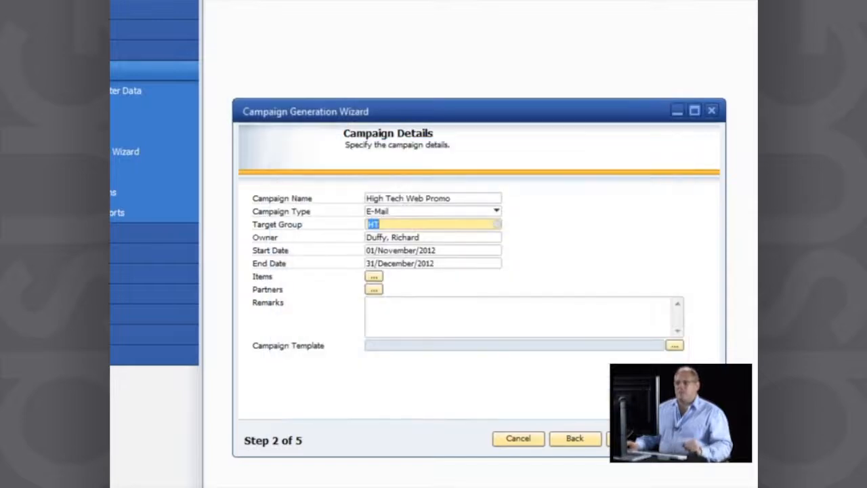
- Check the campaign template file selection, leave the template empty, and continue to the target business partners
{"action": "left_click", "coordinate": [674, 348]}
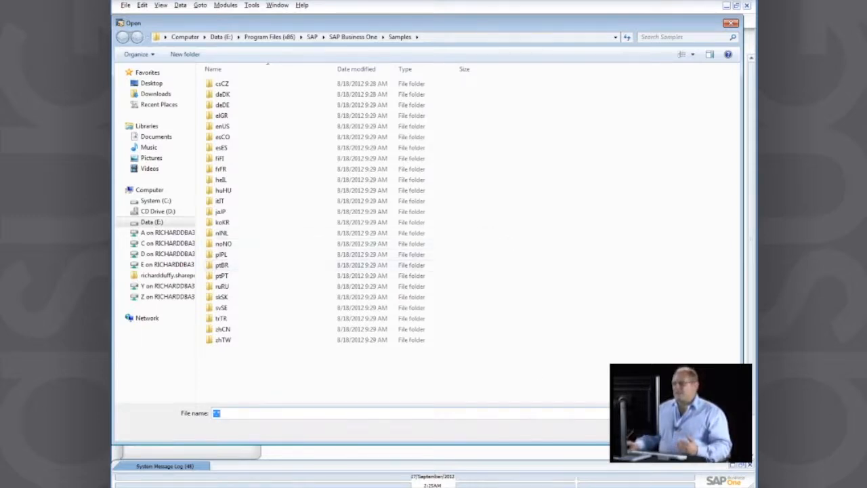
{"action": "left_click", "coordinate": [488, 271]}
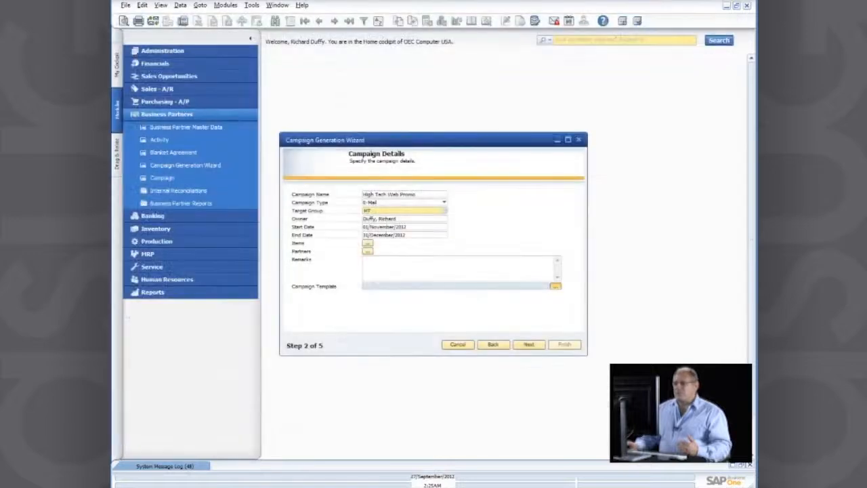
{"action": "left_click", "coordinate": [534, 348]}
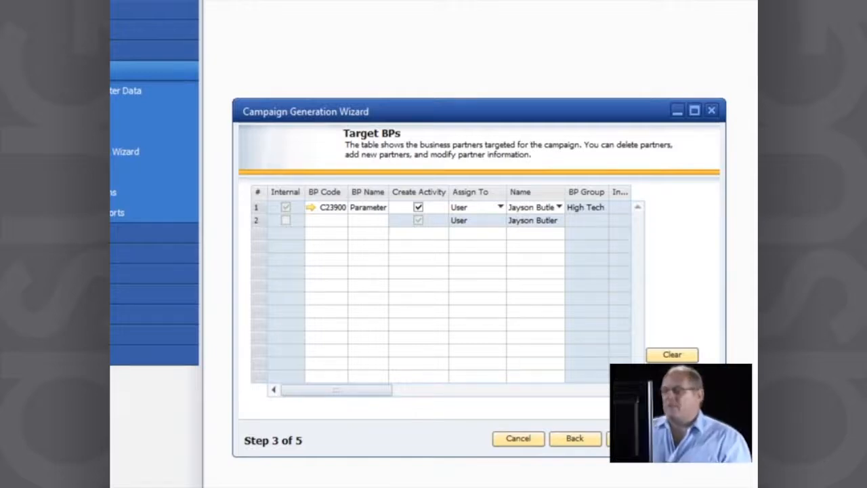
- Begin adding business partners to the target list with customer group All, checking the available codes but leaving the code range empty
{"action": "left_click", "coordinate": [672, 372]}
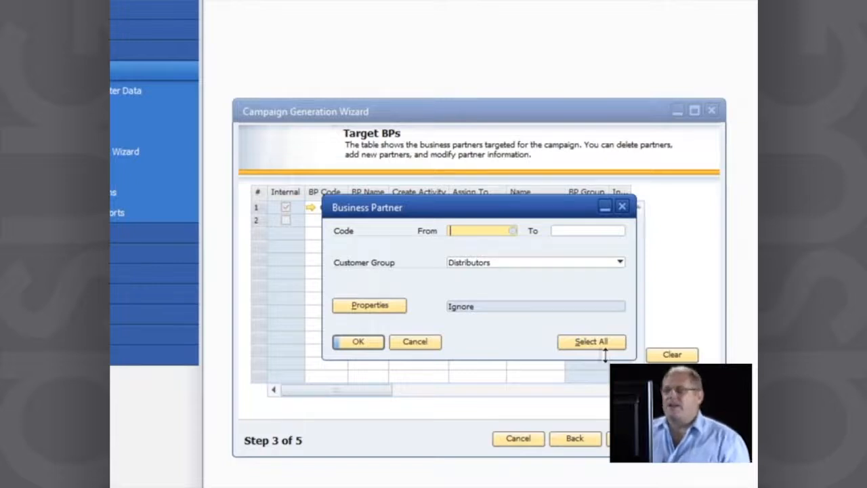
{"action": "left_click", "coordinate": [620, 263]}
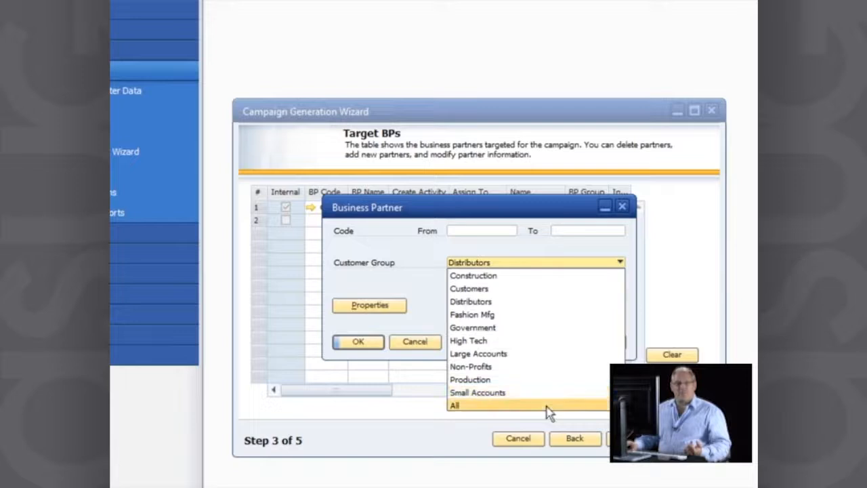
{"action": "left_click", "coordinate": [510, 409]}
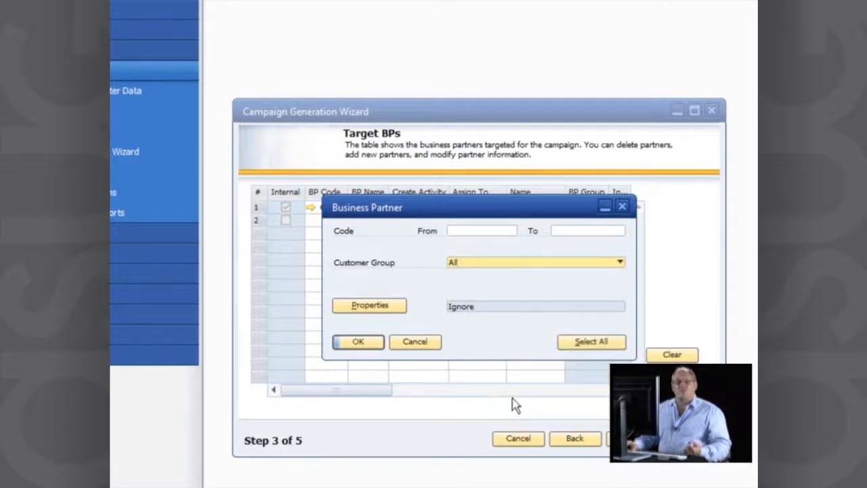
{"action": "left_click", "coordinate": [466, 233]}
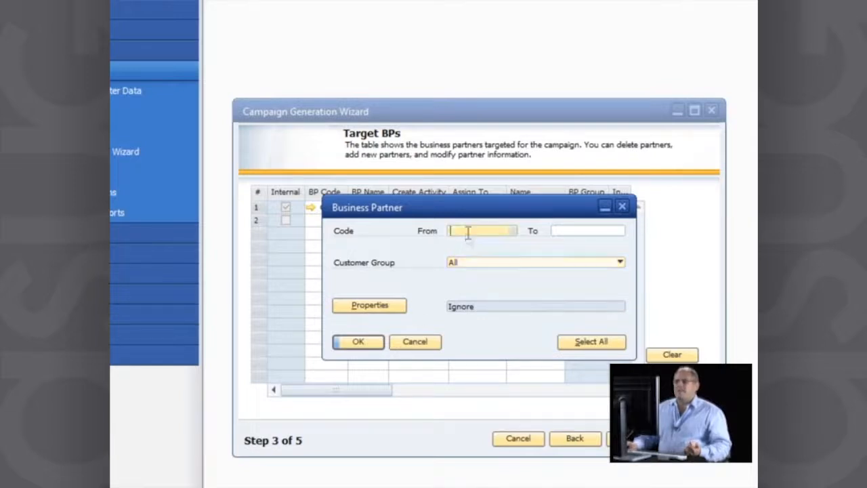
{"action": "left_click", "coordinate": [514, 232]}
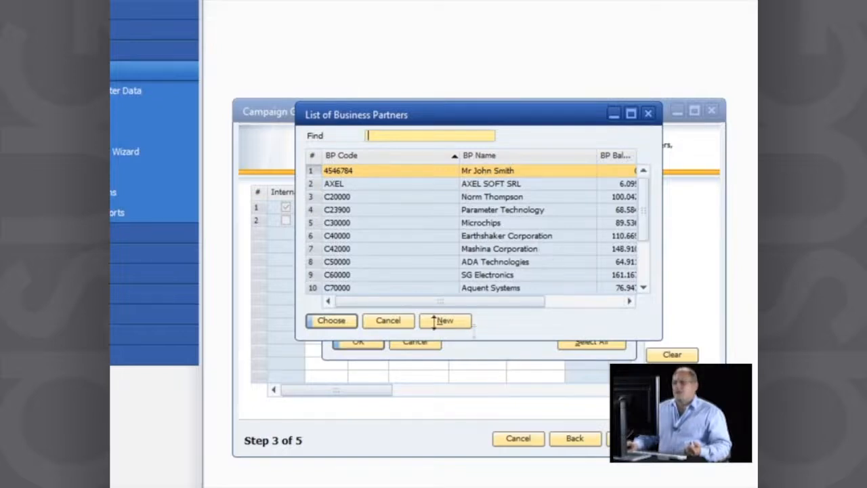
{"action": "left_click", "coordinate": [405, 323]}
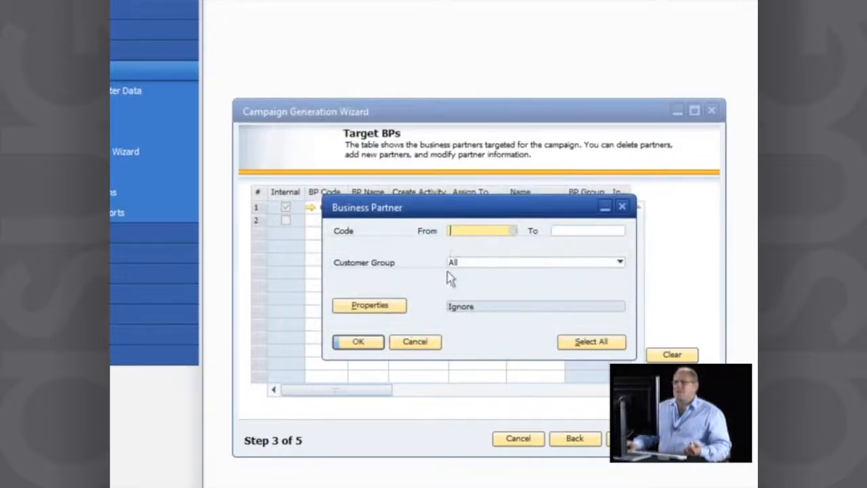
- Review the business partner property filters, keep properties ignored, and add the matching business partners to the target list
{"action": "left_click", "coordinate": [370, 307]}
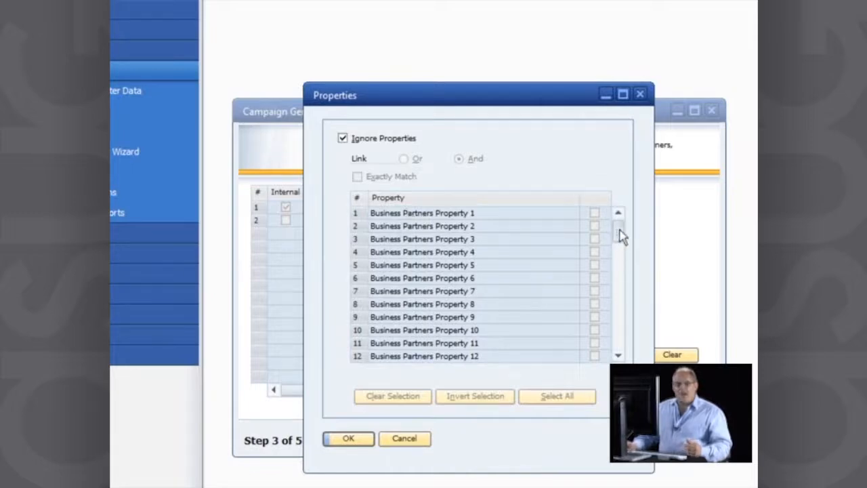
{"action": "left_click_drag", "start_coordinate": [621, 237], "coordinate": [622, 354]}
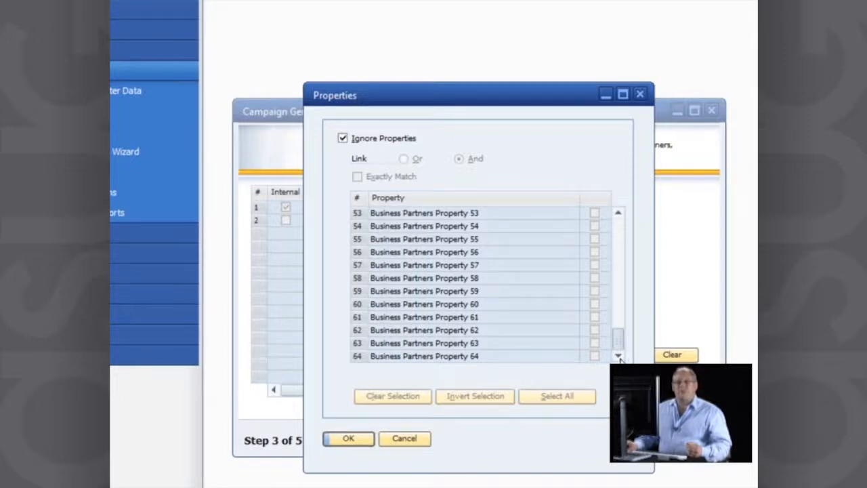
{"action": "left_click_drag", "start_coordinate": [618, 342], "coordinate": [621, 218]}
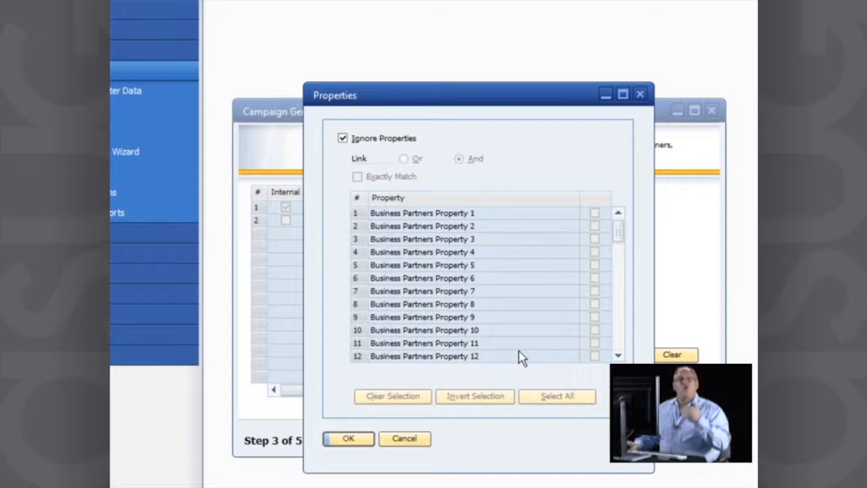
{"action": "left_click", "coordinate": [417, 439]}
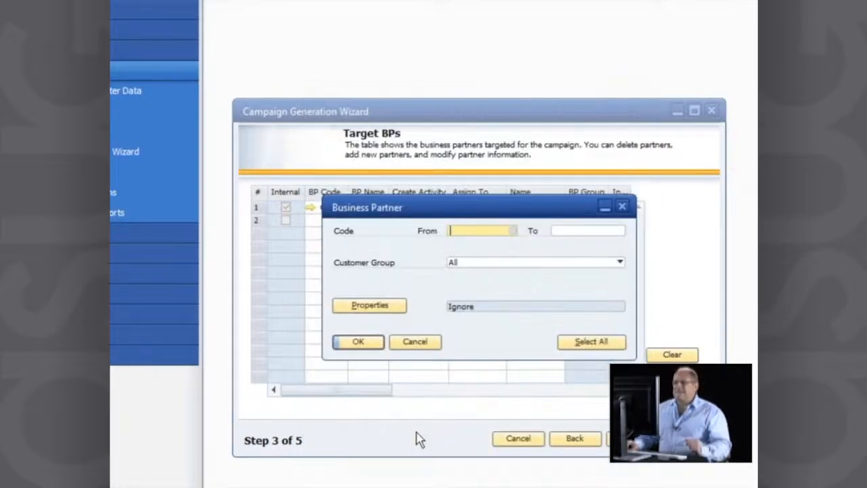
{"action": "left_click", "coordinate": [359, 342]}
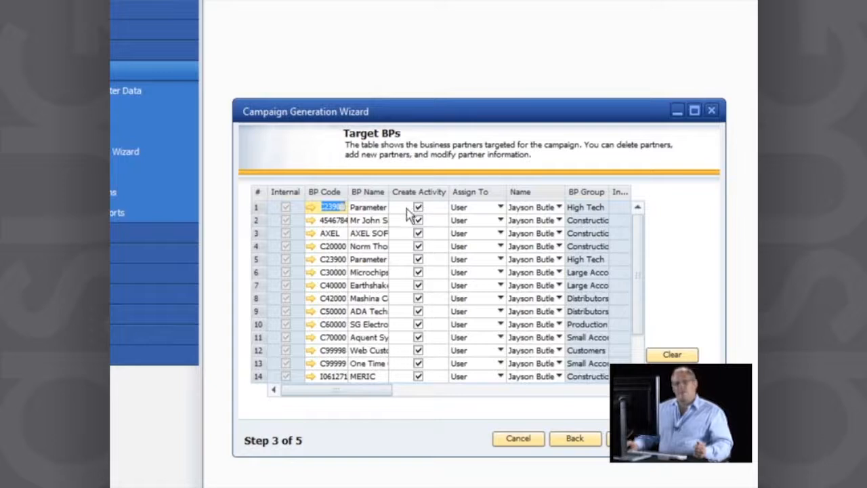
- Examine the assignment types and the selectable user names for the first target business partner, keeping User
{"action": "left_click", "coordinate": [501, 208]}
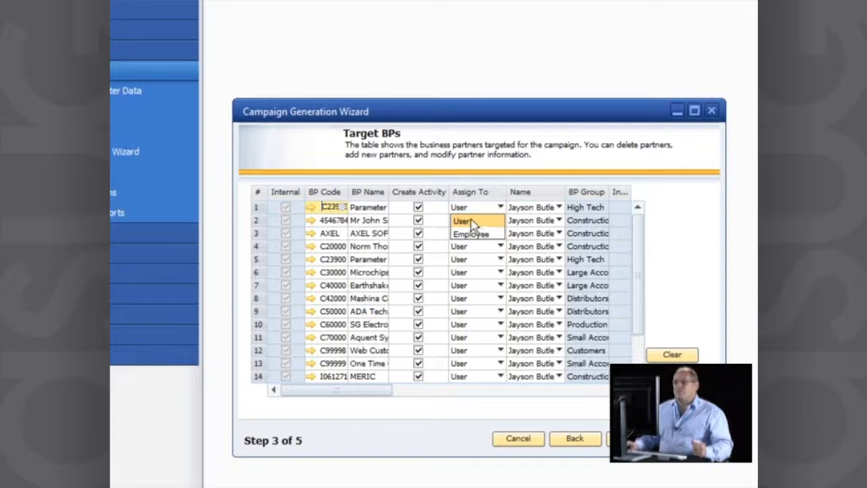
{"action": "left_click", "coordinate": [474, 221]}
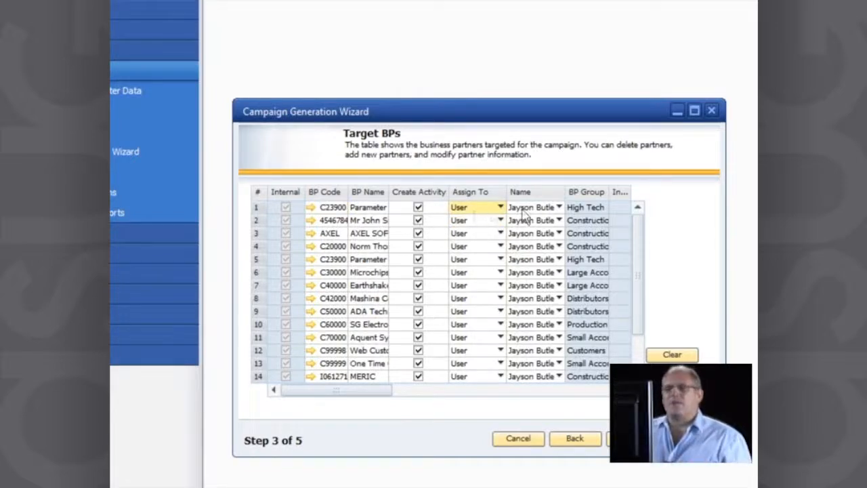
{"action": "left_click", "coordinate": [559, 207]}
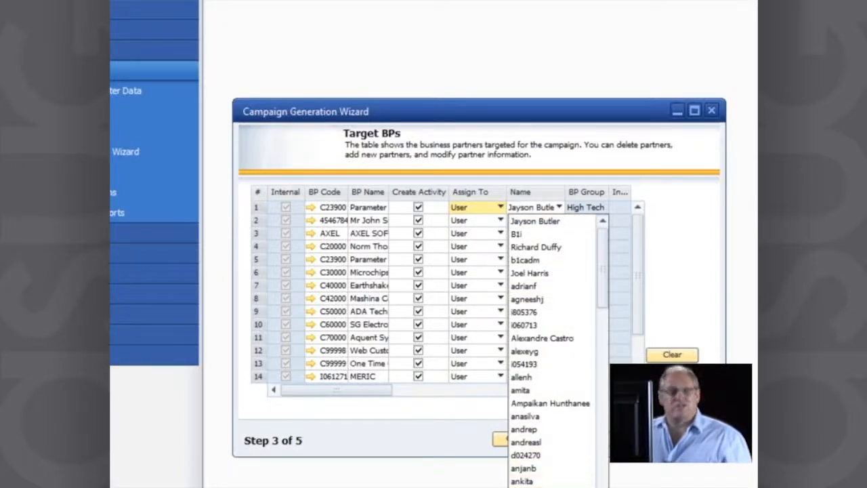
{"action": "left_click", "coordinate": [501, 210]}
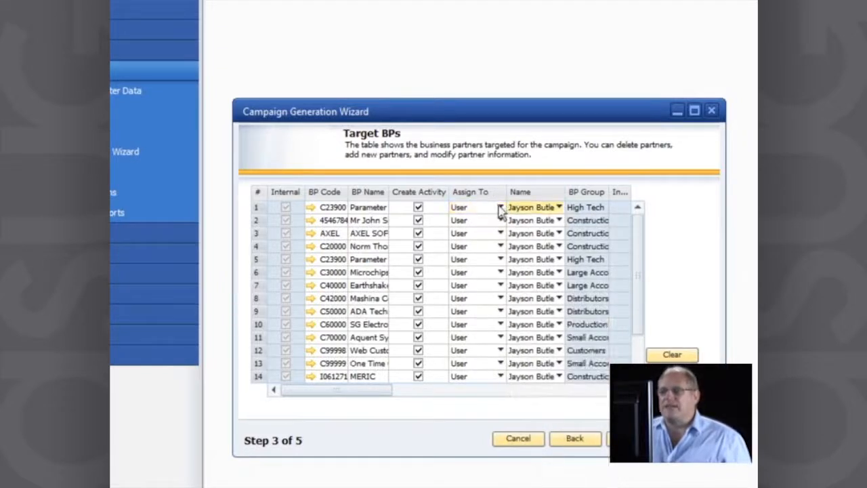
- Set the first target business partner's assignment type to Employee and check the selectable employee names
{"action": "left_click", "coordinate": [501, 210]}
{"action": "left_click", "coordinate": [472, 233]}
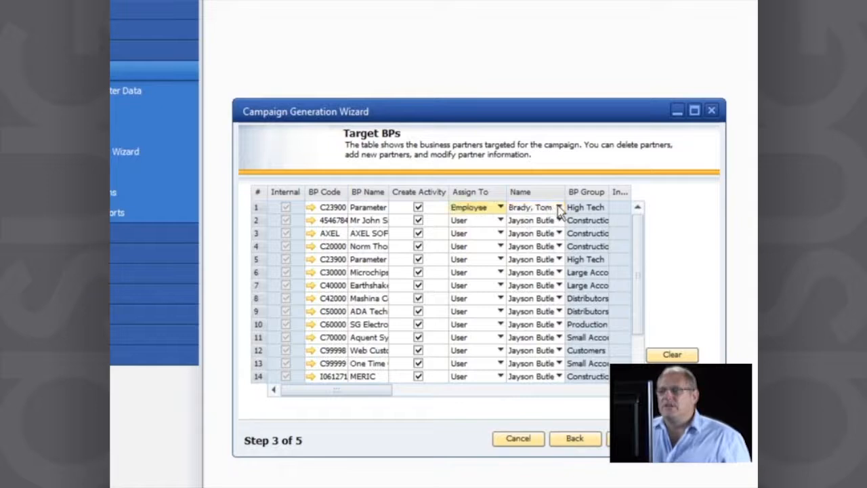
{"action": "left_click", "coordinate": [559, 209]}
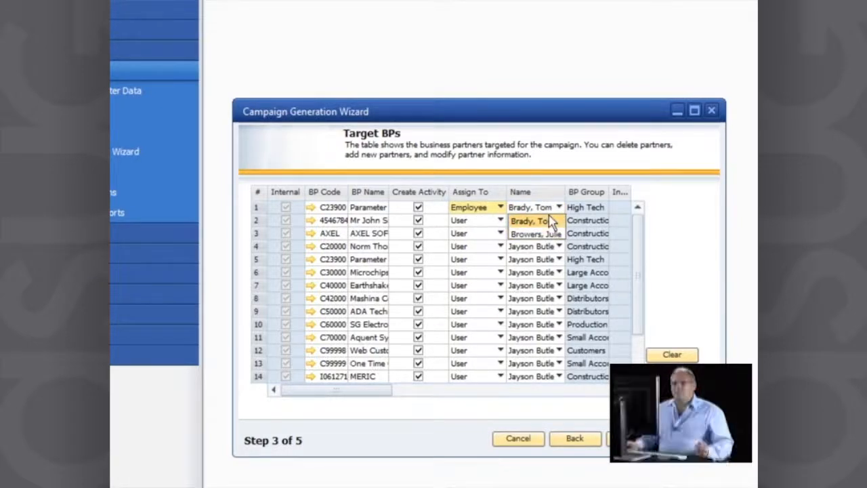
{"action": "left_click", "coordinate": [499, 210]}
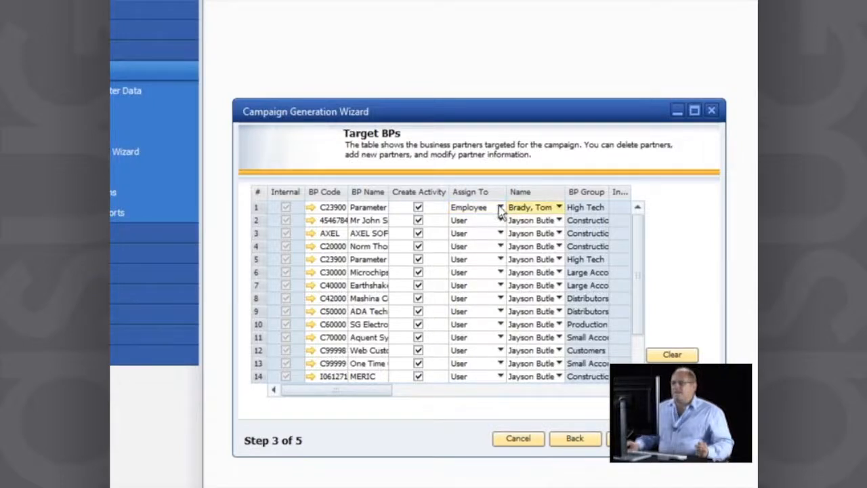
- Set the first target business partner's assignment type to User and review the contact and address columns of the target list
{"action": "left_click", "coordinate": [501, 209]}
{"action": "left_click", "coordinate": [468, 221]}
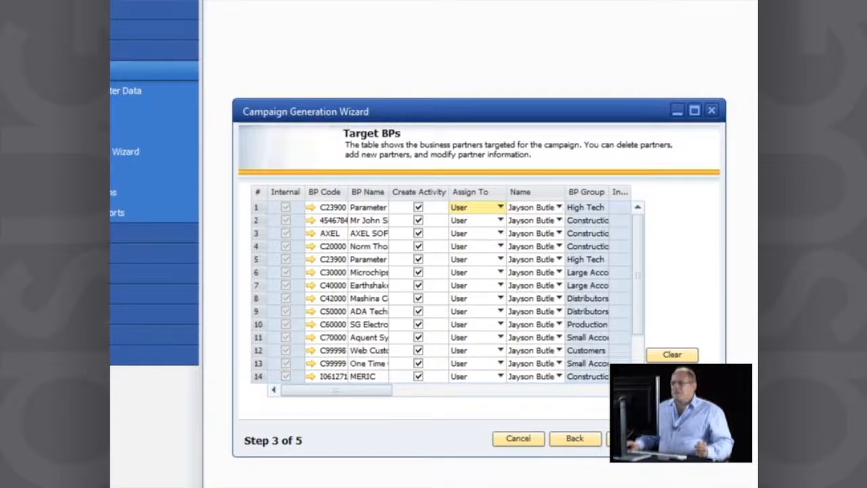
{"action": "left_click", "coordinate": [625, 390]}
{"action": "left_click", "coordinate": [624, 390]}
{"action": "left_click", "coordinate": [625, 391]}
{"action": "left_click", "coordinate": [625, 391]}
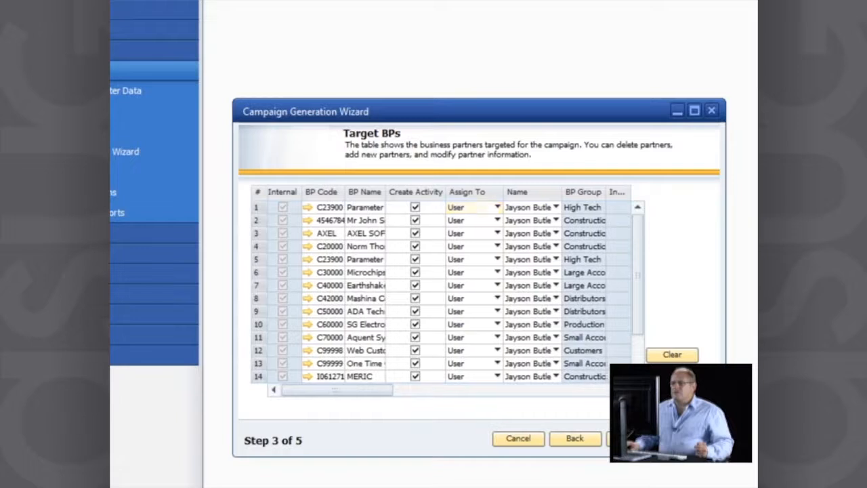
{"action": "left_click", "coordinate": [625, 390]}
{"action": "left_click", "coordinate": [556, 391]}
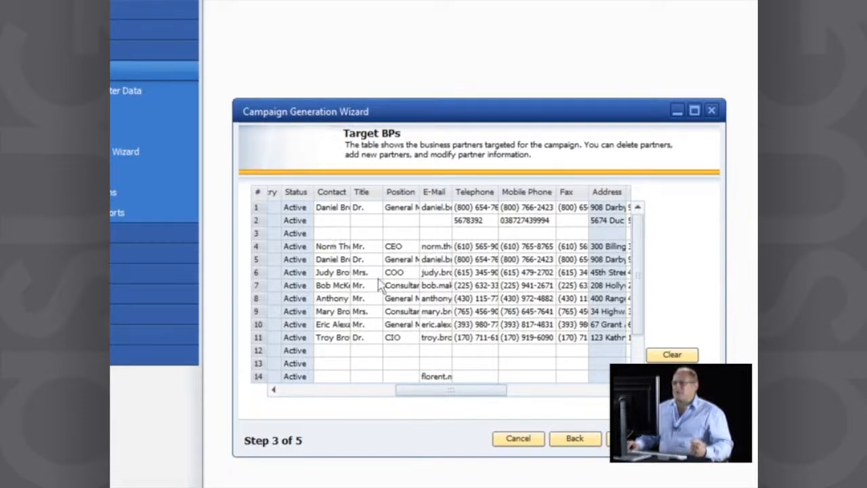
{"action": "left_click", "coordinate": [574, 391]}
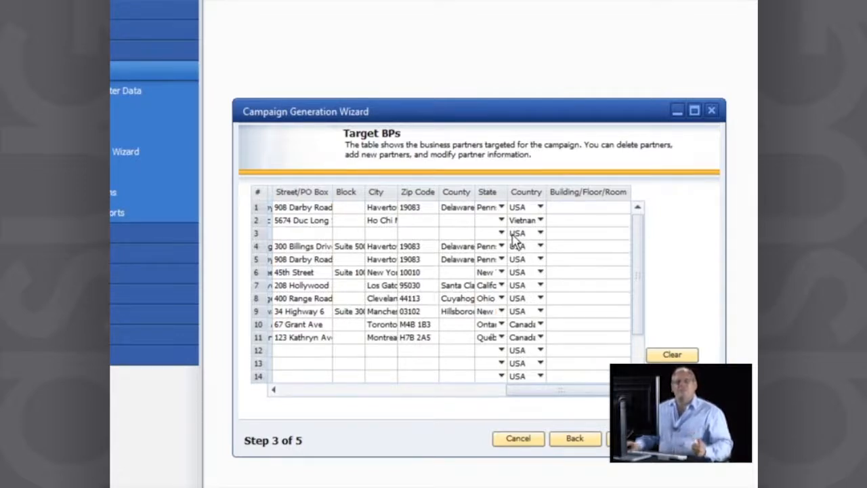
{"action": "left_click", "coordinate": [307, 391]}
{"action": "left_click", "coordinate": [302, 391]}
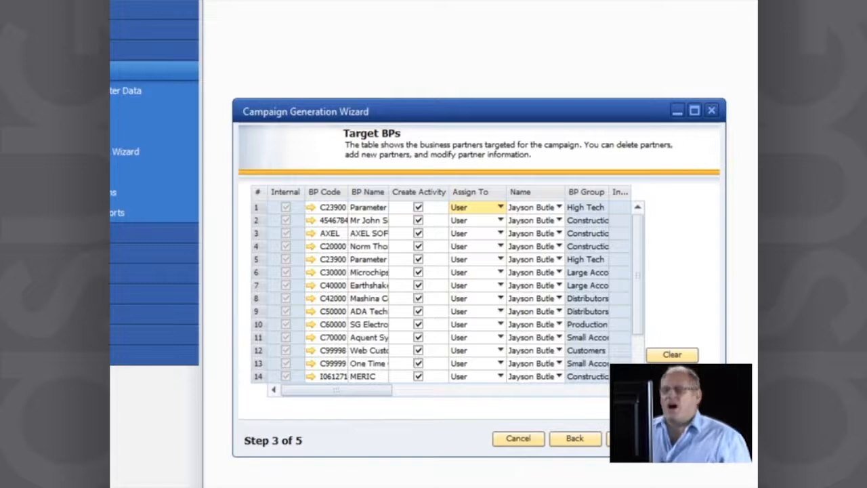
- Examine the Excel import options for target groups, including data type, data templates and the fields assignable to column A, then cancel the import
{"action": "left_click", "coordinate": [672, 373]}
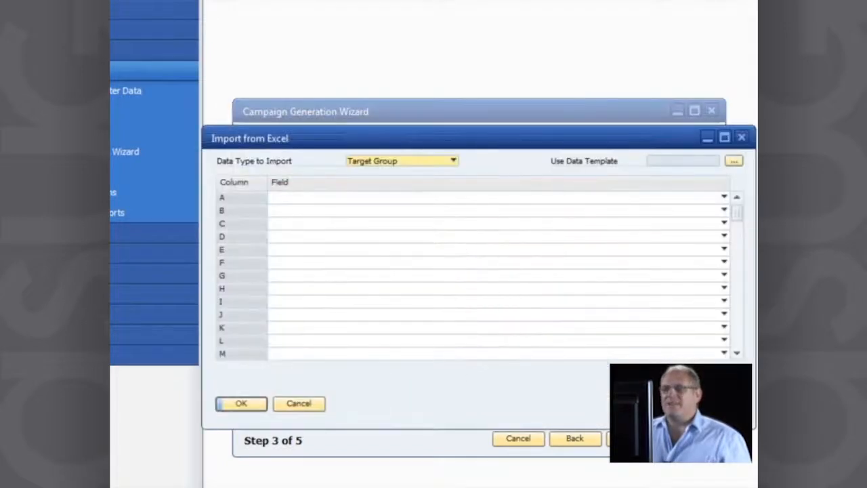
{"action": "left_click", "coordinate": [454, 162]}
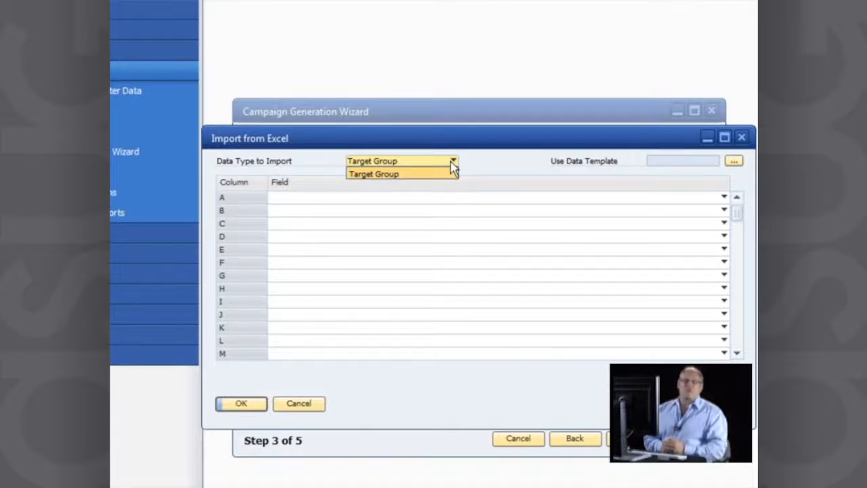
{"action": "left_click", "coordinate": [695, 166]}
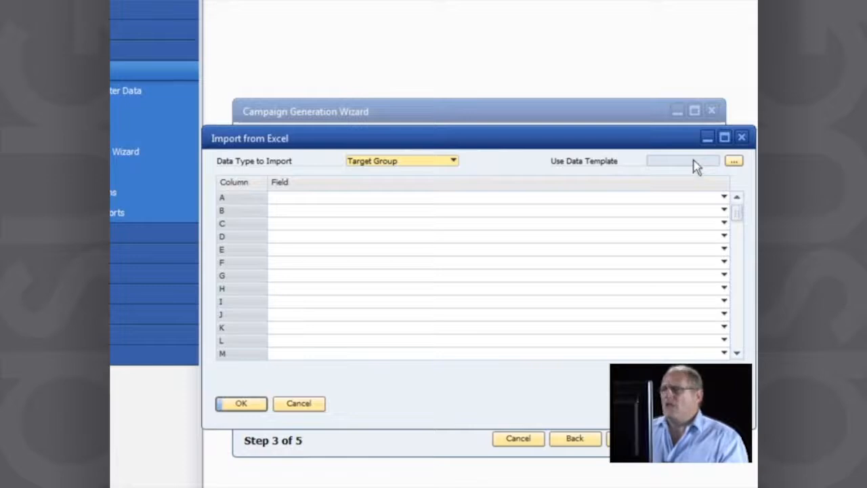
{"action": "left_click", "coordinate": [735, 161]}
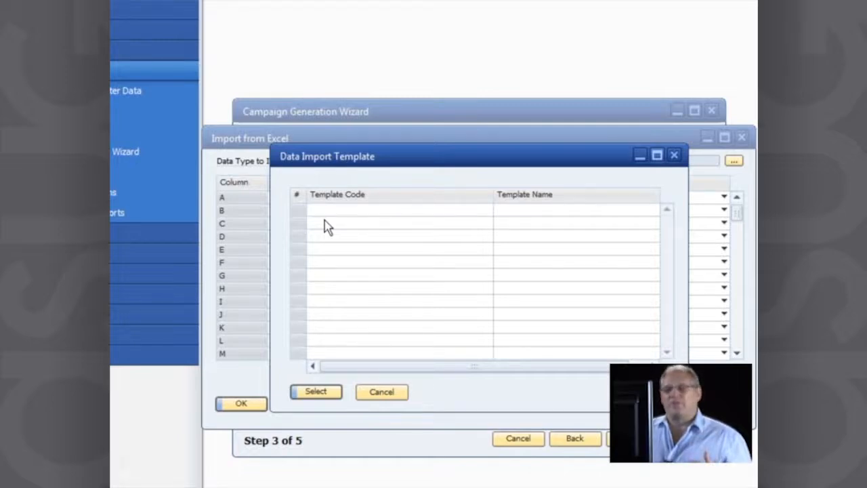
{"action": "left_click", "coordinate": [382, 393]}
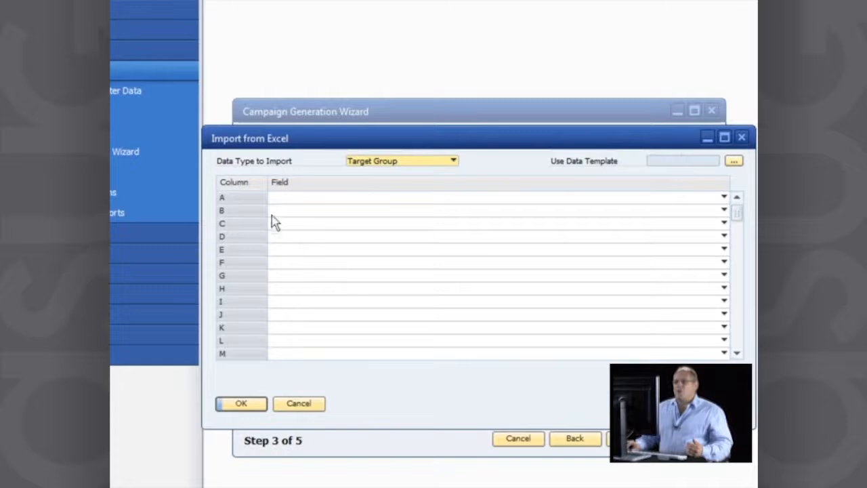
{"action": "left_click", "coordinate": [725, 198]}
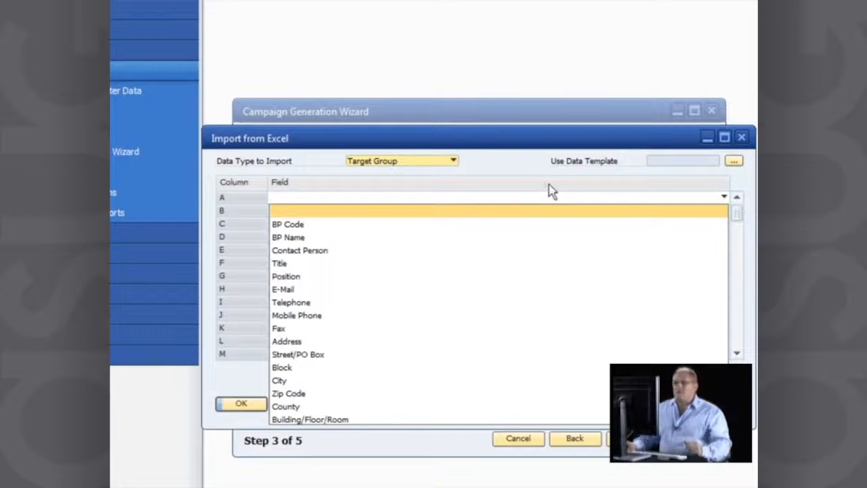
{"action": "left_click", "coordinate": [505, 139]}
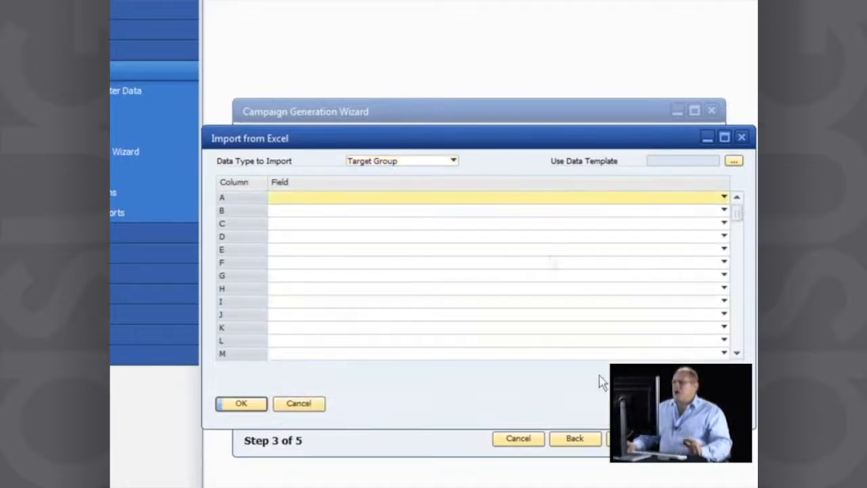
{"action": "left_click", "coordinate": [306, 406]}
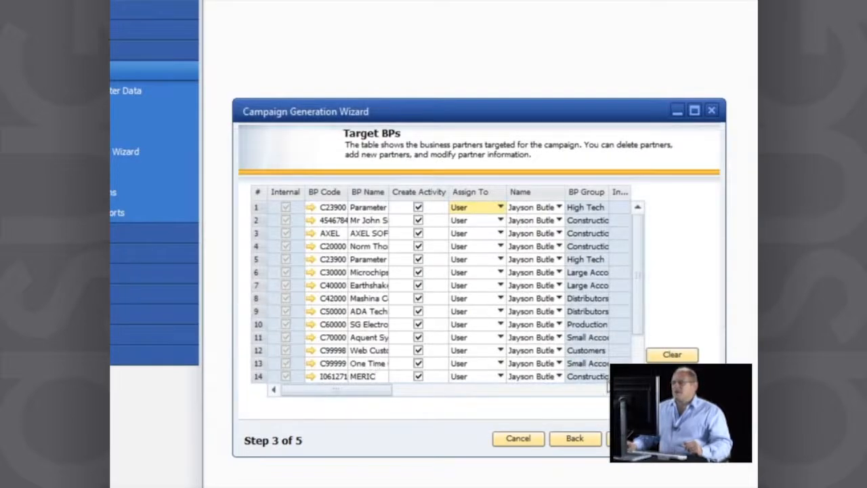
- Save and execute the campaign by generating an external list, exporting it without currency symbols
{"action": "left_click", "coordinate": [627, 438]}
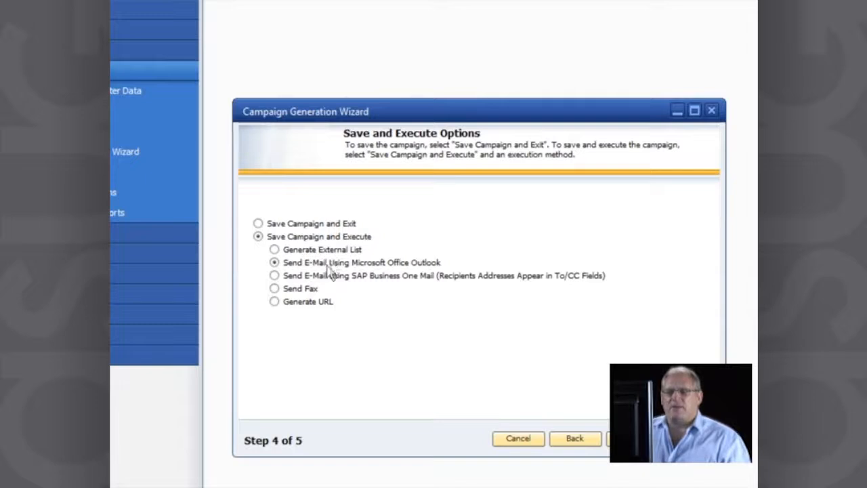
{"action": "left_click", "coordinate": [275, 277]}
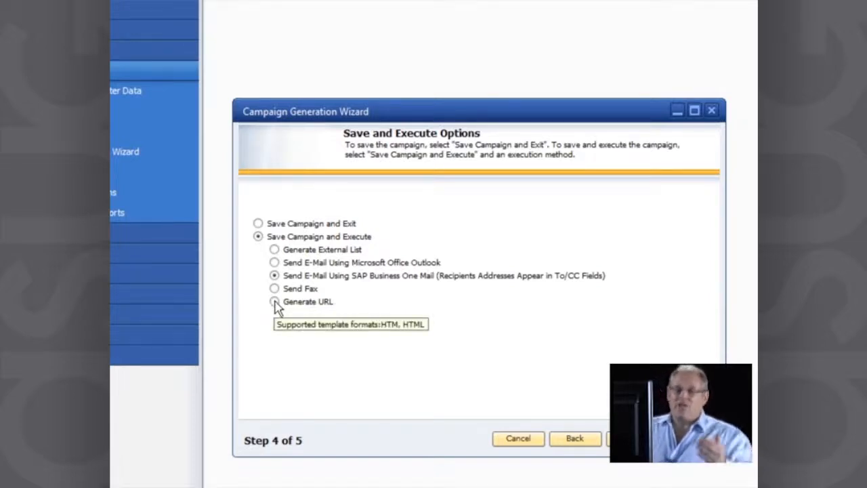
{"action": "left_click", "coordinate": [274, 251]}
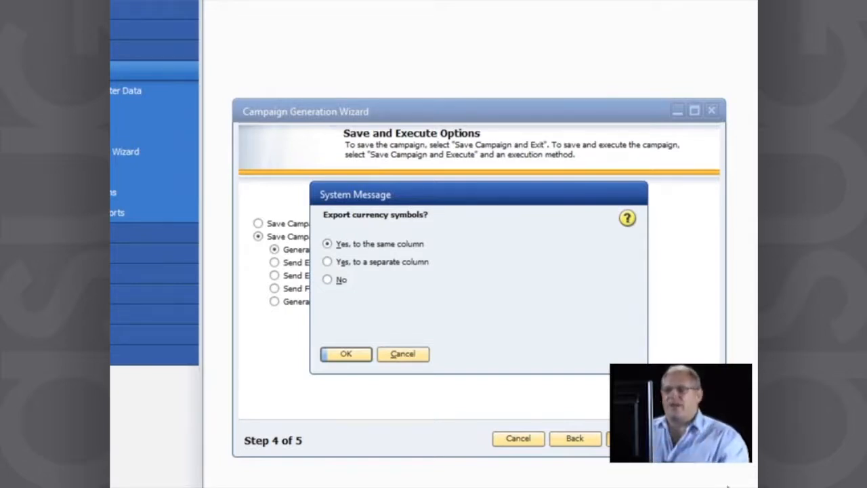
{"action": "left_click", "coordinate": [331, 282]}
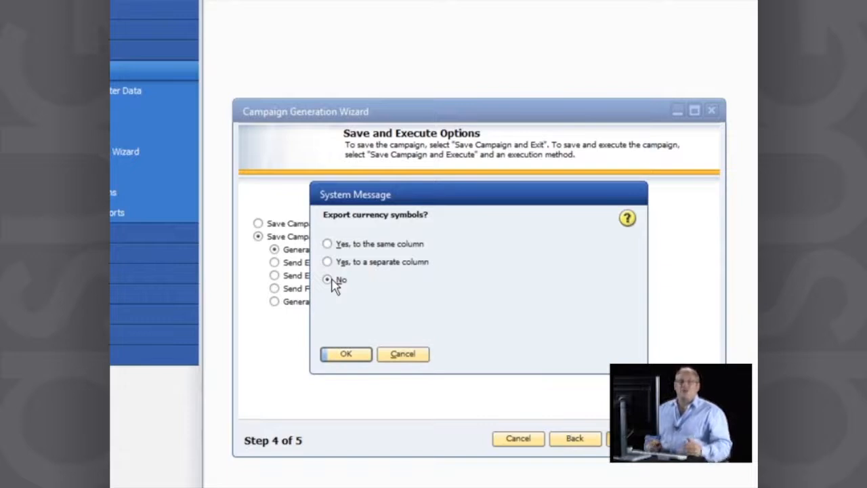
{"action": "left_click", "coordinate": [346, 358]}
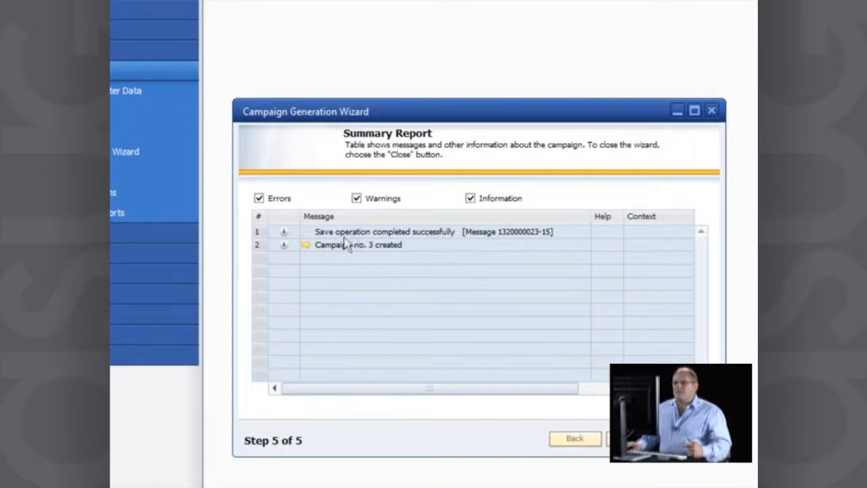
- Open the newly created campaign from the summary report and examine its target business partners, including the response and document columns
{"action": "left_click", "coordinate": [305, 247]}
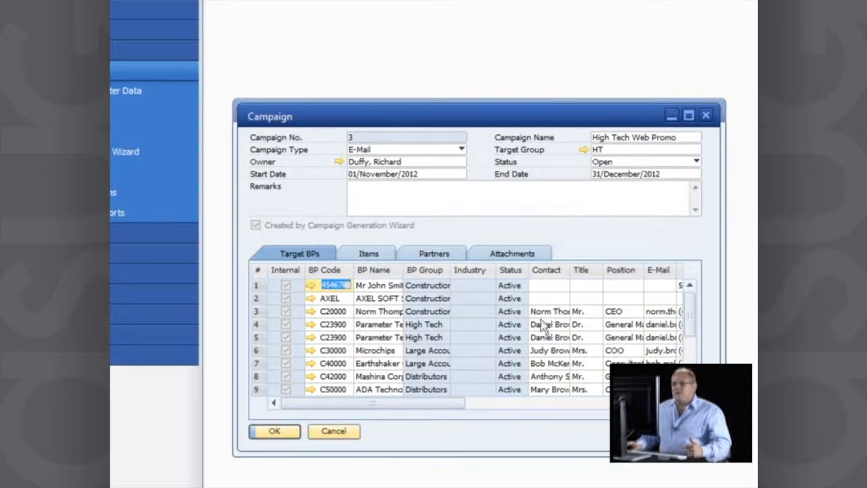
{"action": "scroll", "coordinate": [542, 325], "scroll_direction": "down", "scroll_amount": 3}
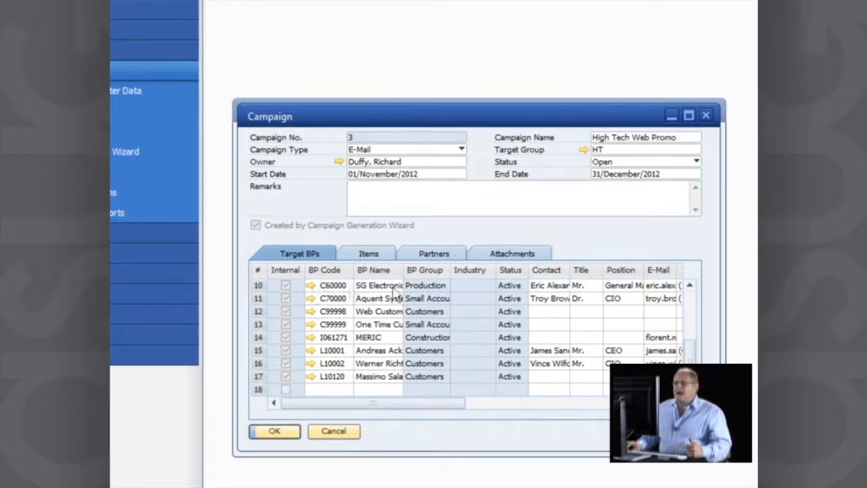
{"action": "left_click", "coordinate": [565, 404]}
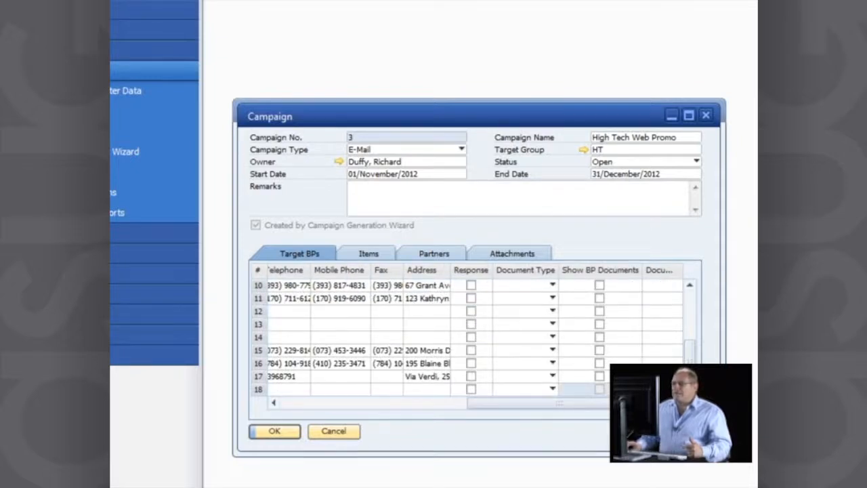
{"action": "left_click", "coordinate": [668, 403]}
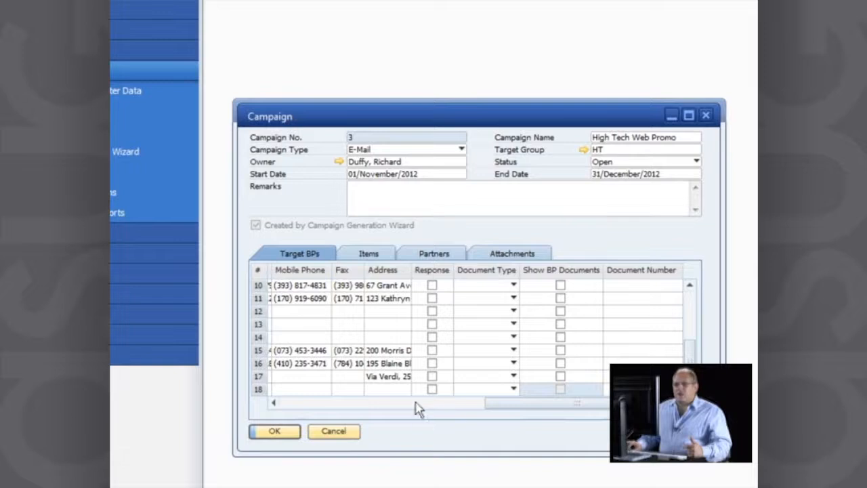
{"action": "left_click", "coordinate": [366, 404]}
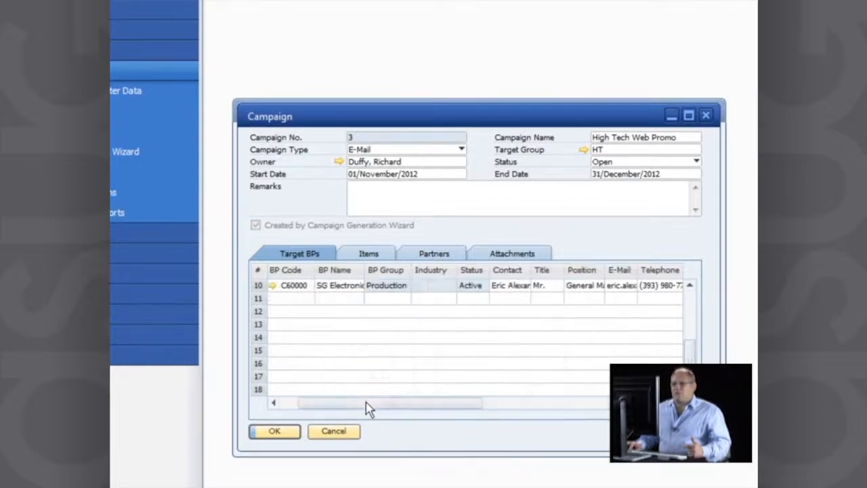
{"action": "left_click", "coordinate": [275, 403]}
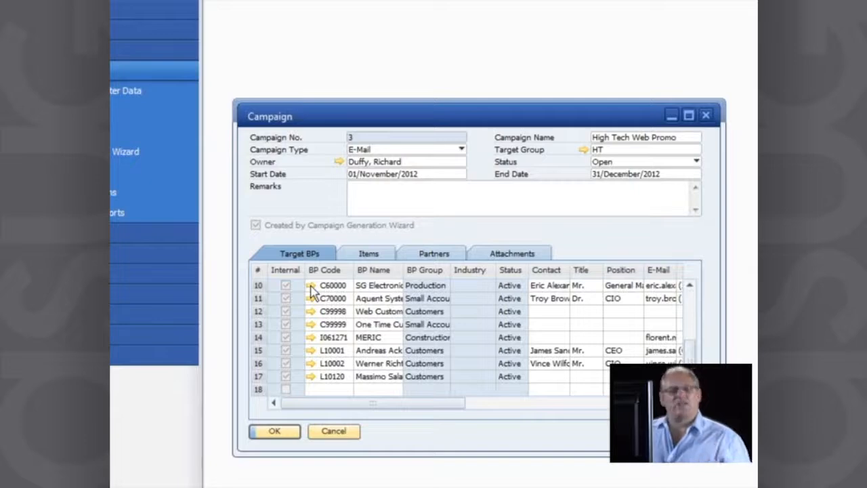
- Examine the master data of SG Electronics, its opportunities report and its related actions, then return to the campaign
{"action": "left_click", "coordinate": [310, 286]}
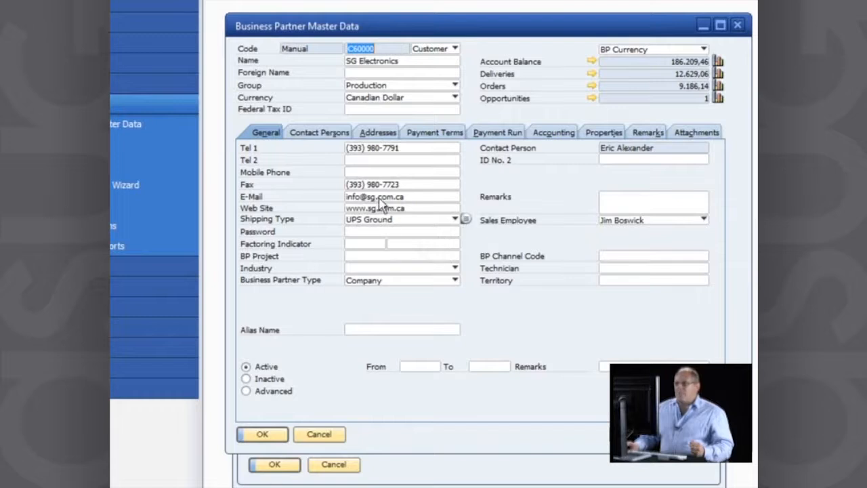
{"action": "left_click", "coordinate": [592, 99]}
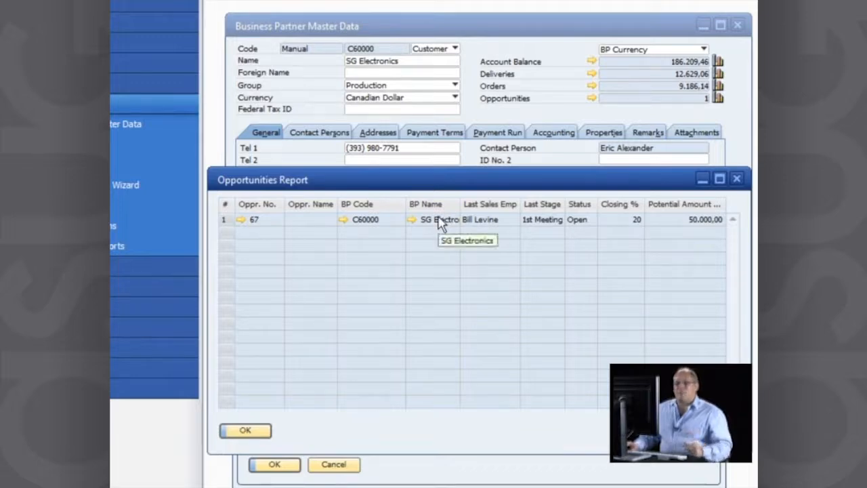
{"action": "left_click", "coordinate": [245, 433]}
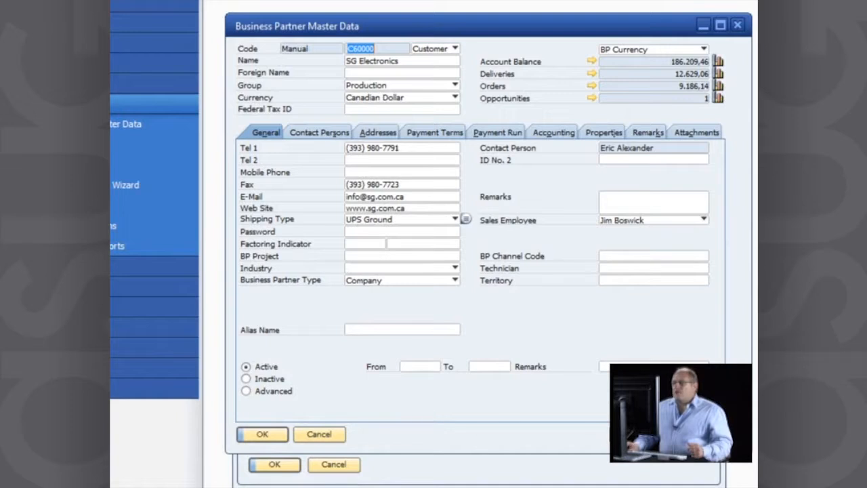
{"action": "left_click", "coordinate": [386, 244]}
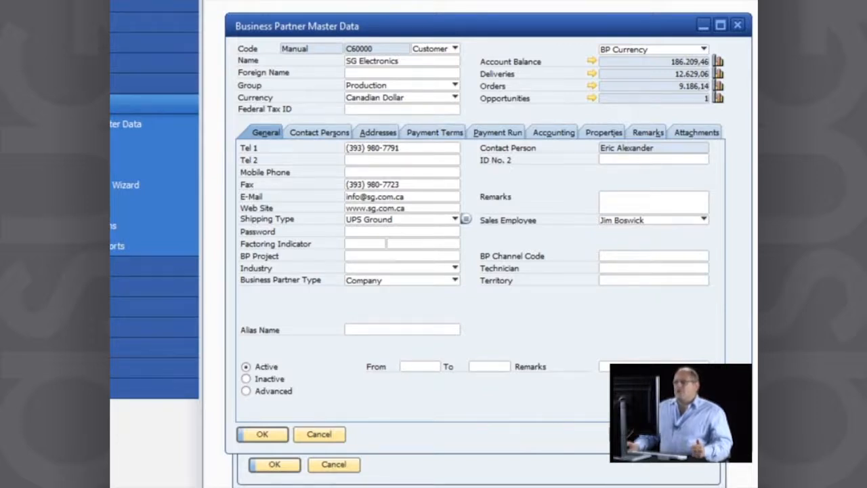
{"action": "left_click", "coordinate": [684, 434]}
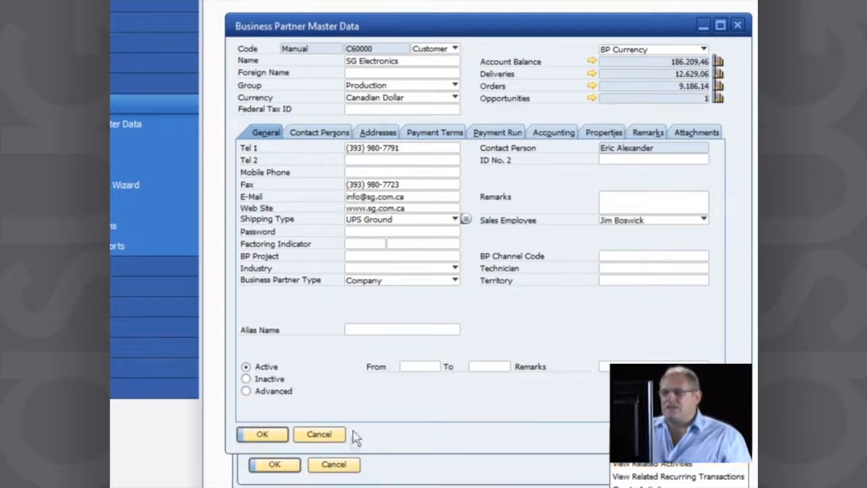
{"action": "left_click", "coordinate": [266, 436]}
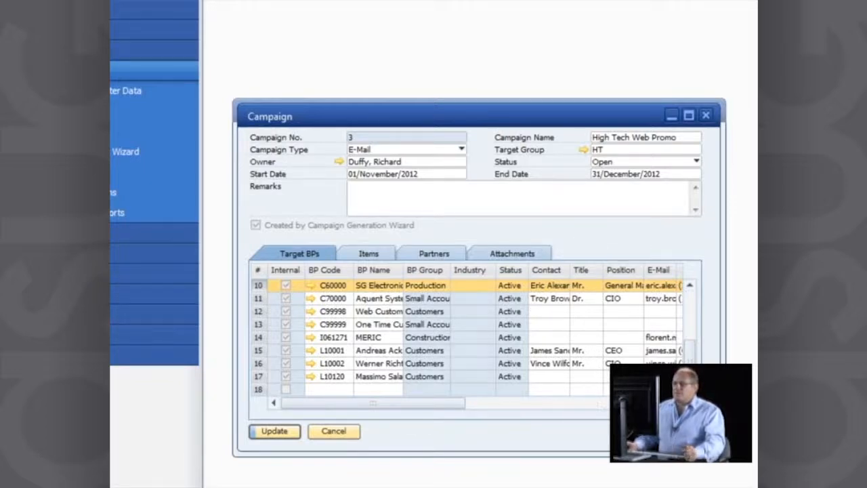
- Maximize the campaign, mark the first target business partner as having responded, and set its document type to Sales Opportunities
{"action": "left_click", "coordinate": [601, 404]}
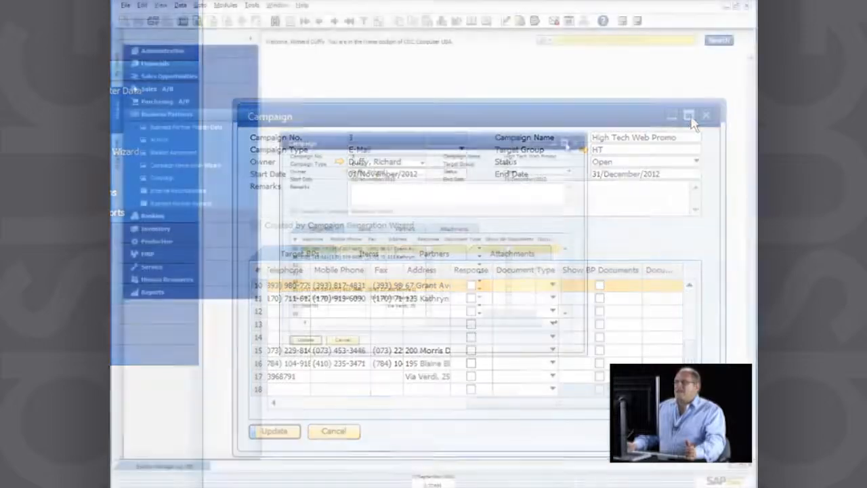
{"action": "left_click", "coordinate": [689, 117]}
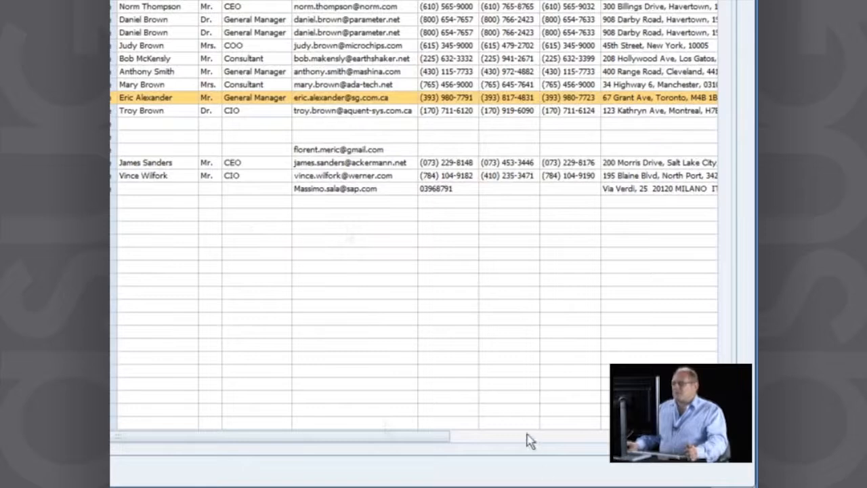
{"action": "left_click", "coordinate": [529, 441]}
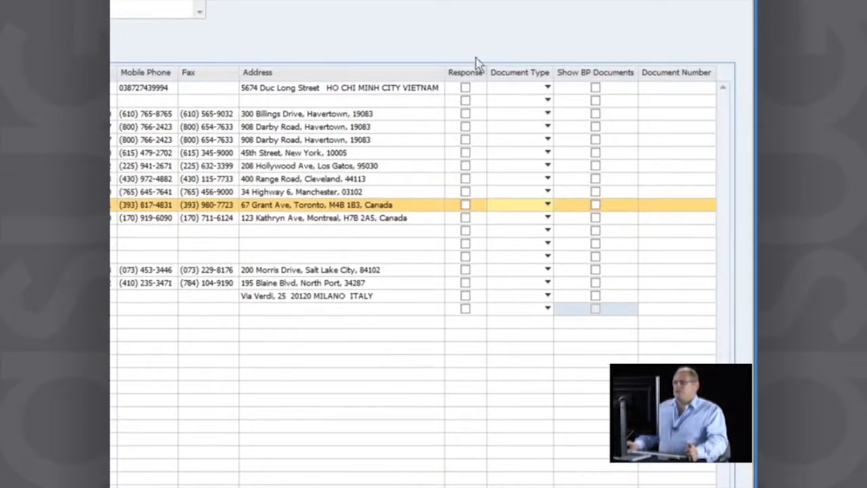
{"action": "left_click", "coordinate": [466, 89]}
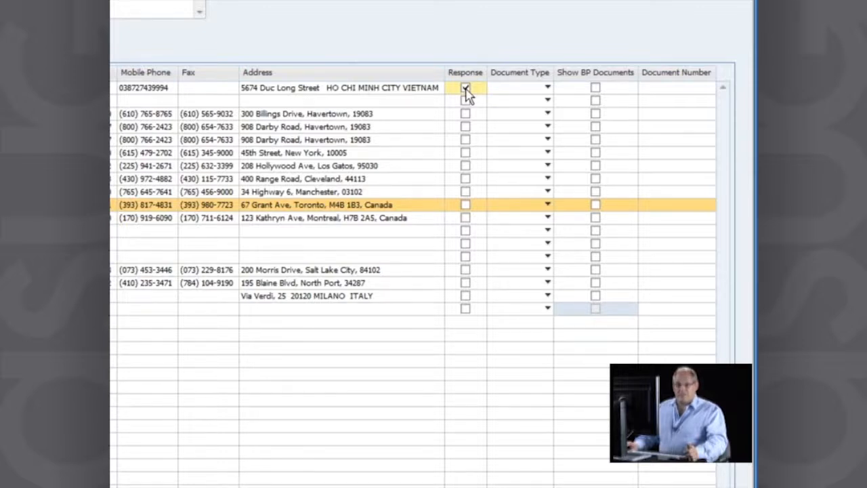
{"action": "left_click", "coordinate": [548, 87]}
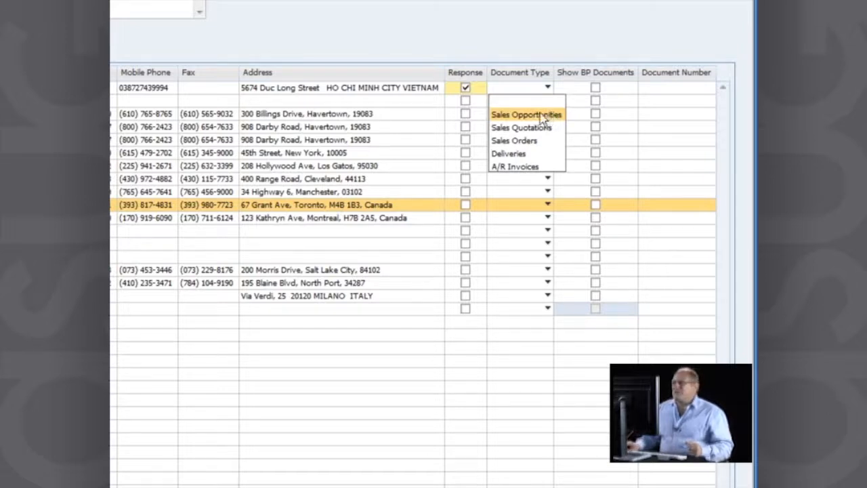
{"action": "left_click", "coordinate": [545, 115]}
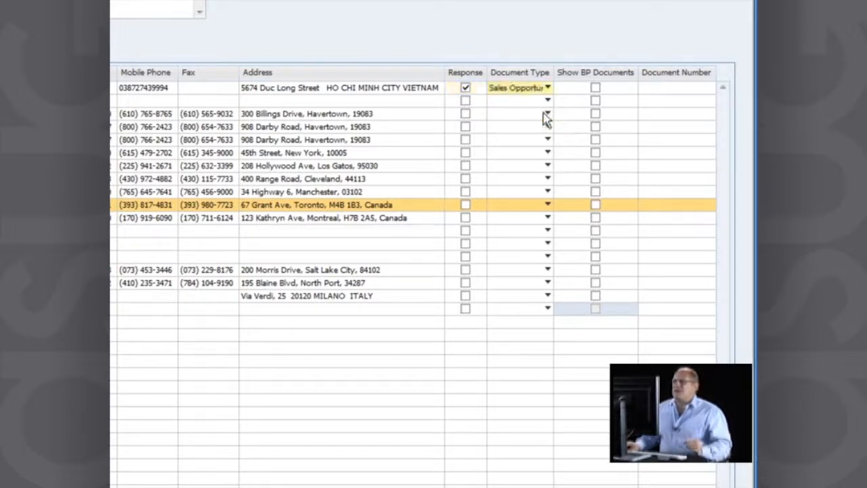
- Create a new sales opportunity from the document number of the first target business partner
{"action": "left_click", "coordinate": [668, 87]}
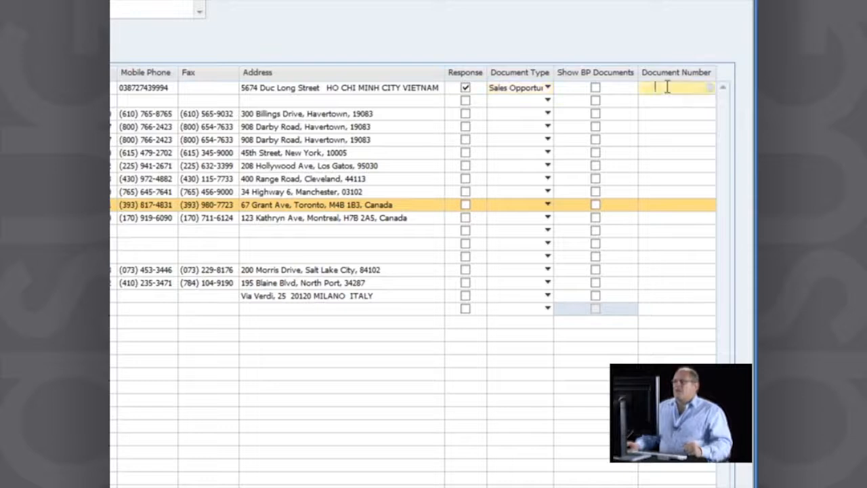
{"action": "left_click", "coordinate": [712, 95]}
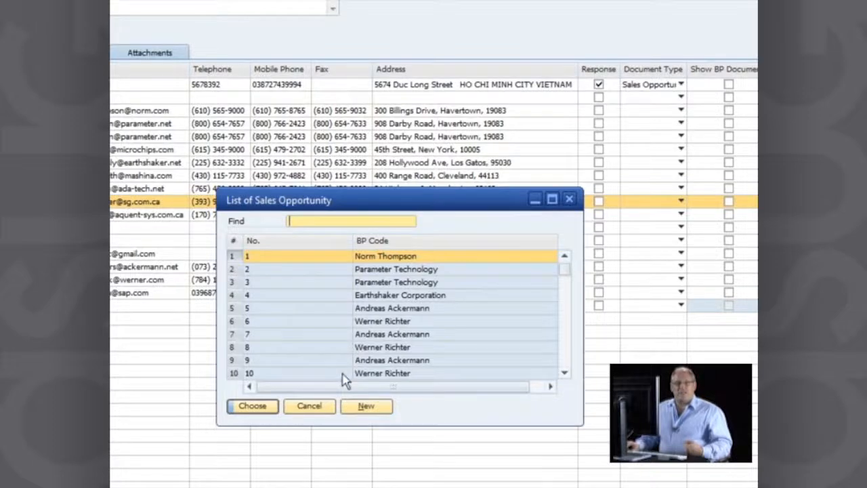
{"action": "left_click", "coordinate": [366, 406]}
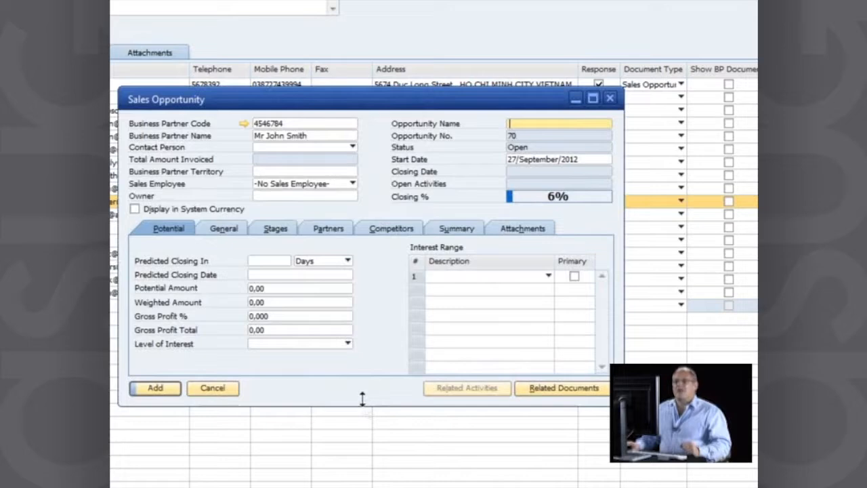
- Name the new sales opportunity "HT Web Promo Oppty"
{"action": "left_click", "coordinate": [323, 149]}
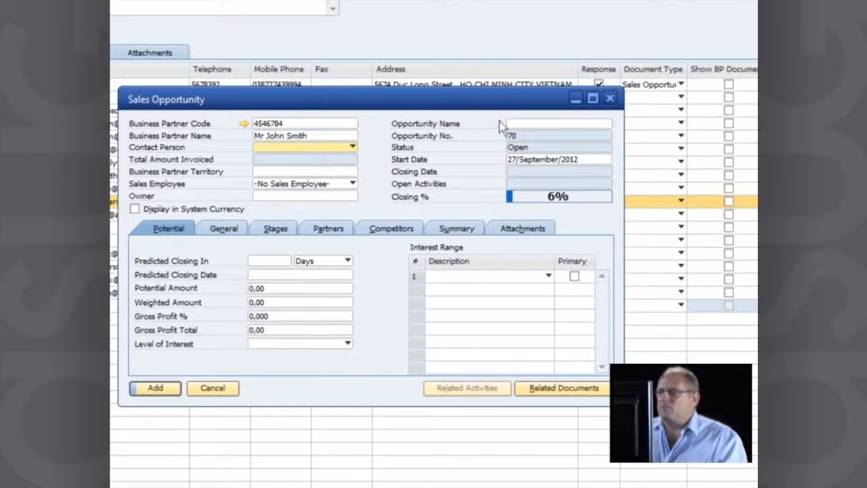
{"action": "left_click", "coordinate": [526, 124]}
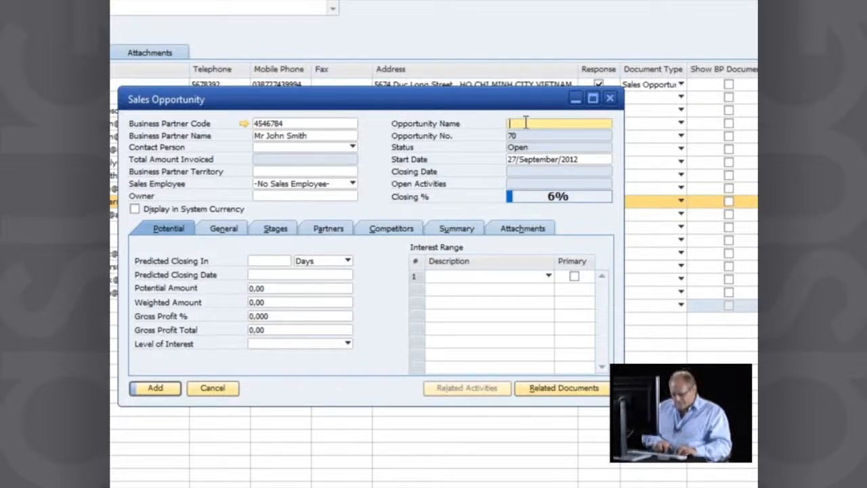
{"action": "type", "text": "HT"}
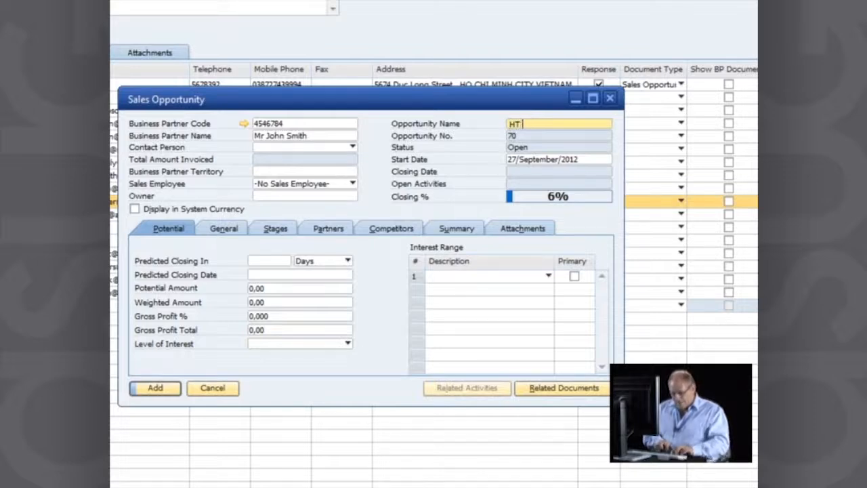
{"action": "type", "text": " eb P"}
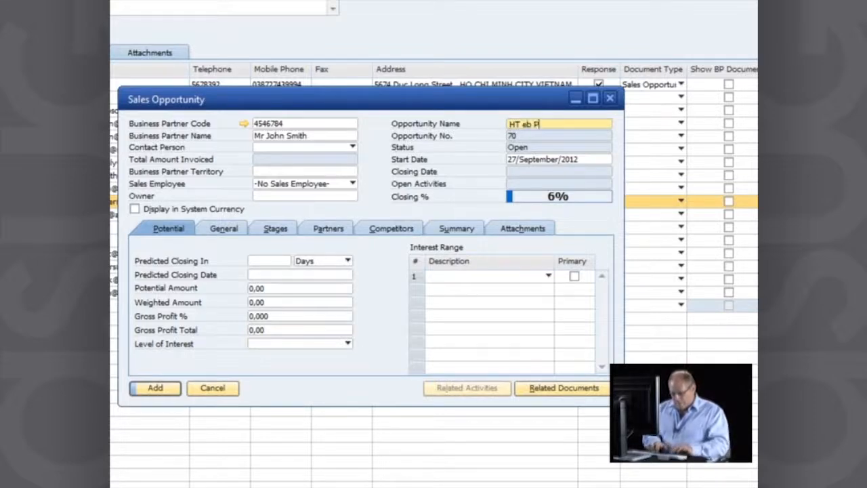
{"action": "type", "text": "romo O"}
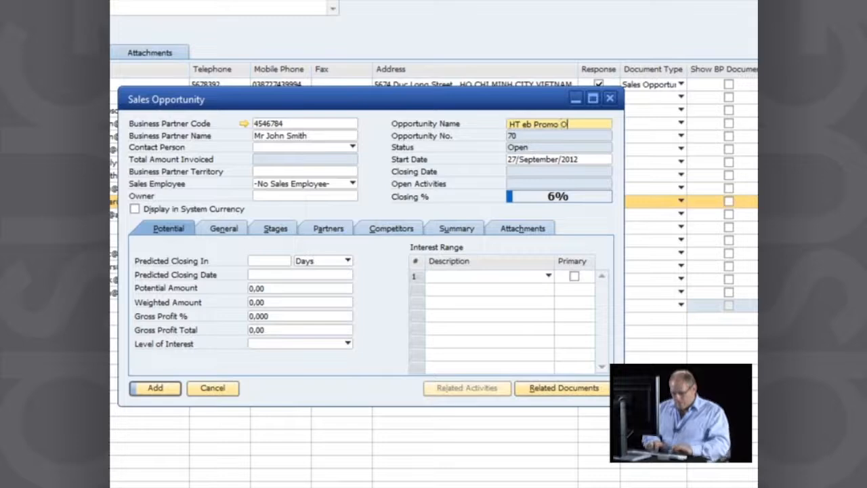
{"action": "type", "text": "ppty"}
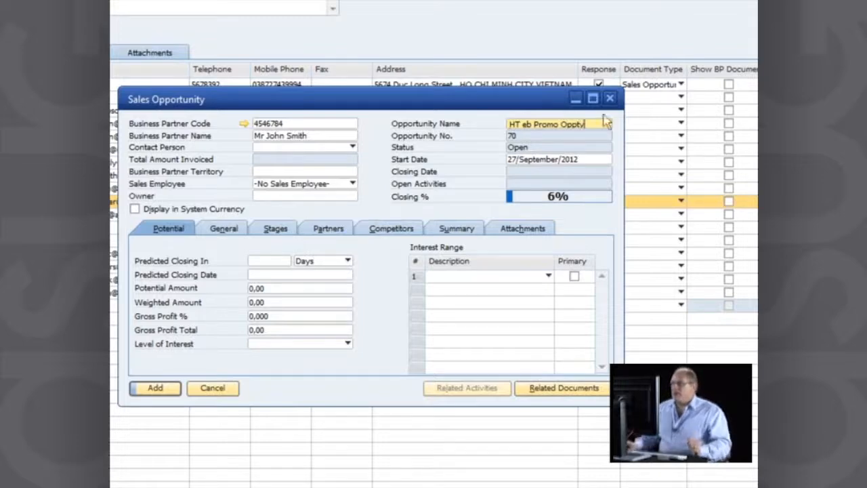
{"action": "left_click", "coordinate": [530, 124]}
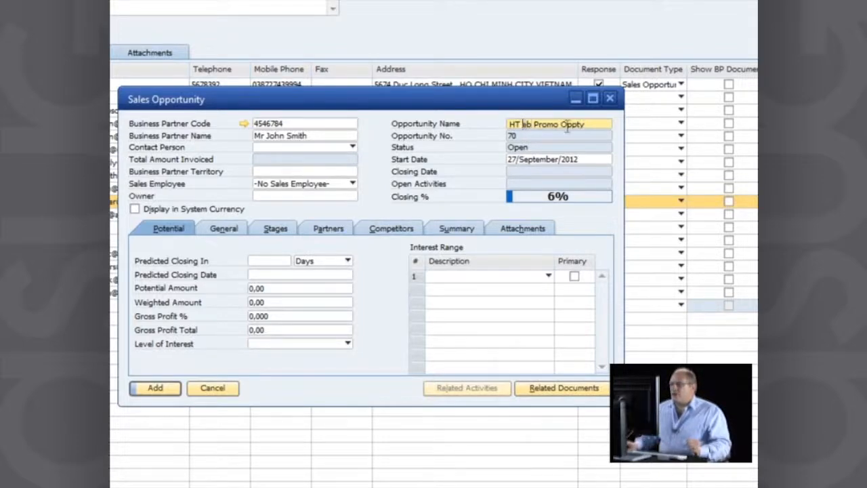
{"action": "type", "text": "W"}
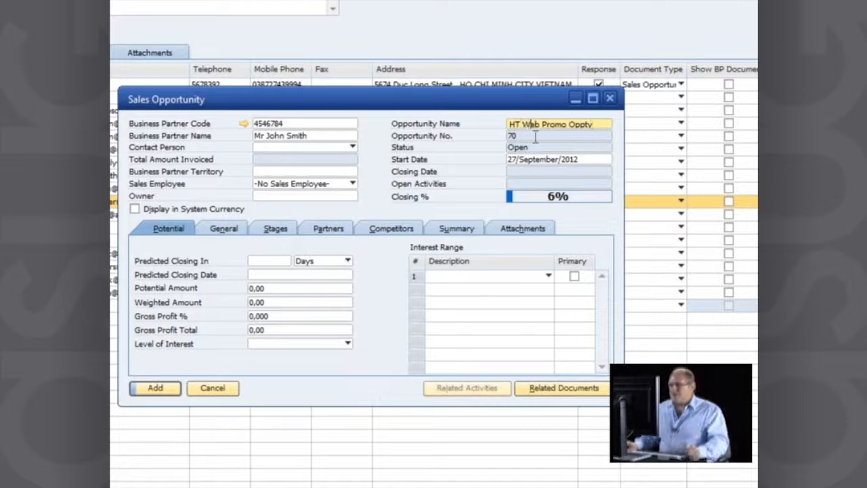
- Assign the last listed sales employee to the opportunity and choose the first listed employee as its owner
{"action": "left_click", "coordinate": [292, 172]}
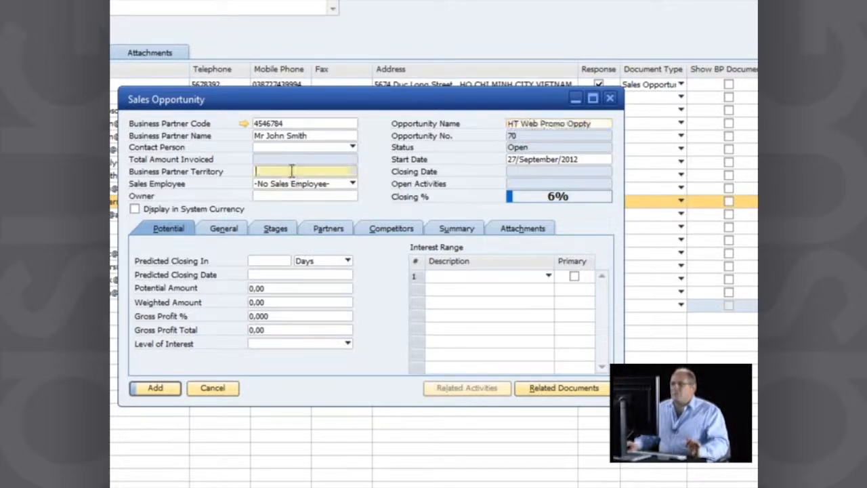
{"action": "left_click", "coordinate": [353, 183]}
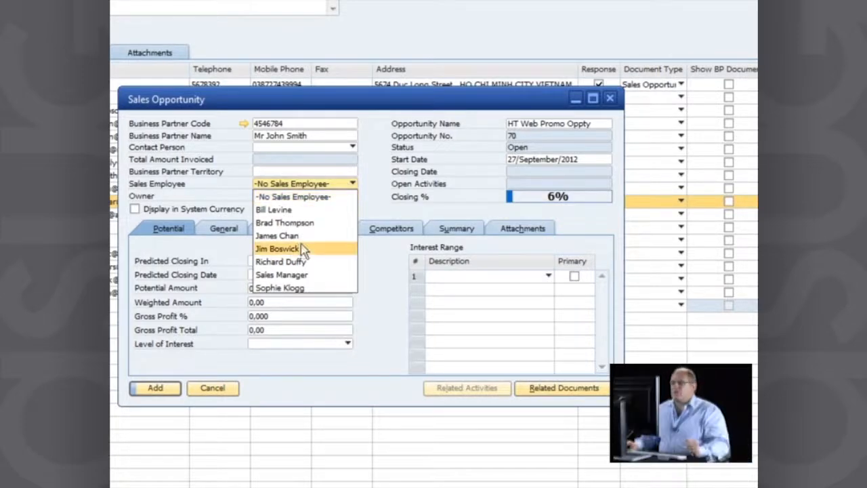
{"action": "left_click", "coordinate": [303, 290]}
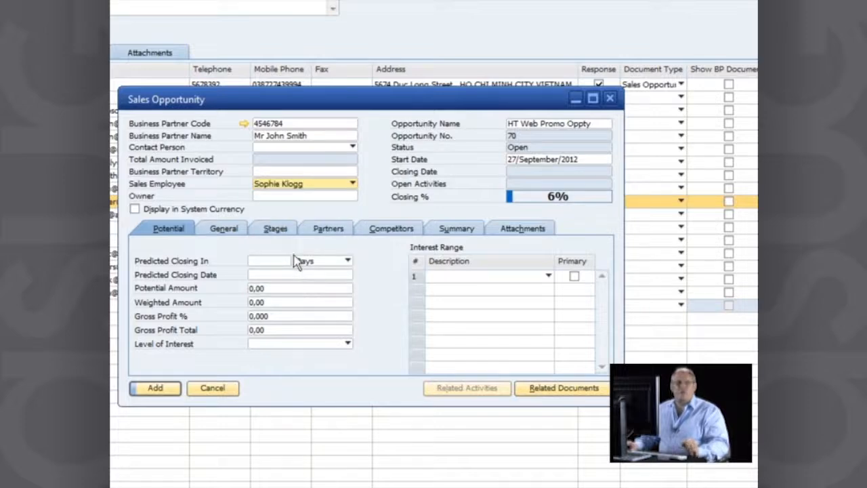
{"action": "left_click", "coordinate": [300, 198]}
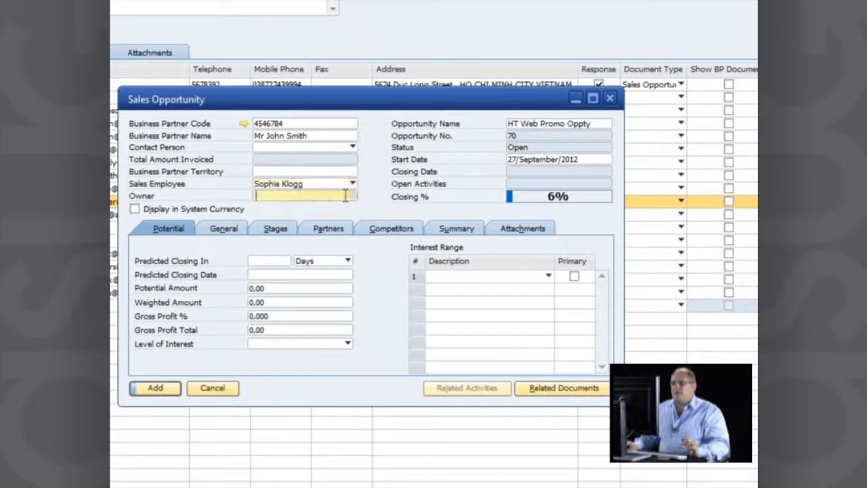
{"action": "left_click", "coordinate": [354, 196]}
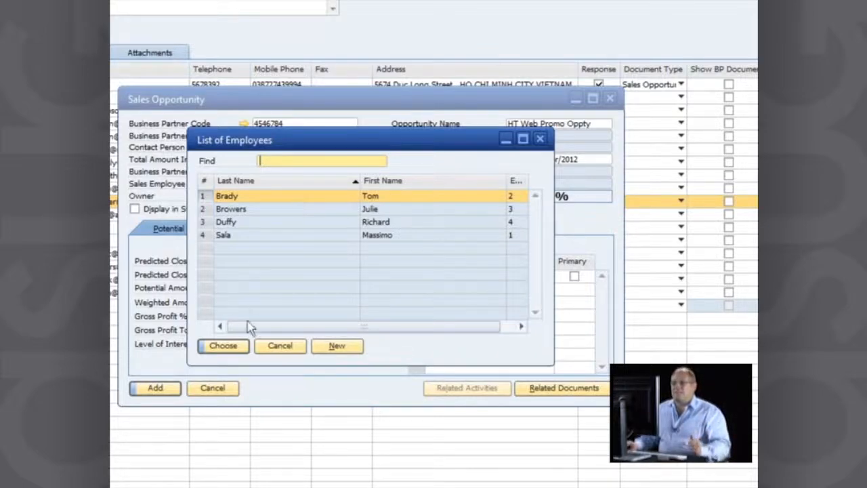
{"action": "left_click", "coordinate": [234, 347]}
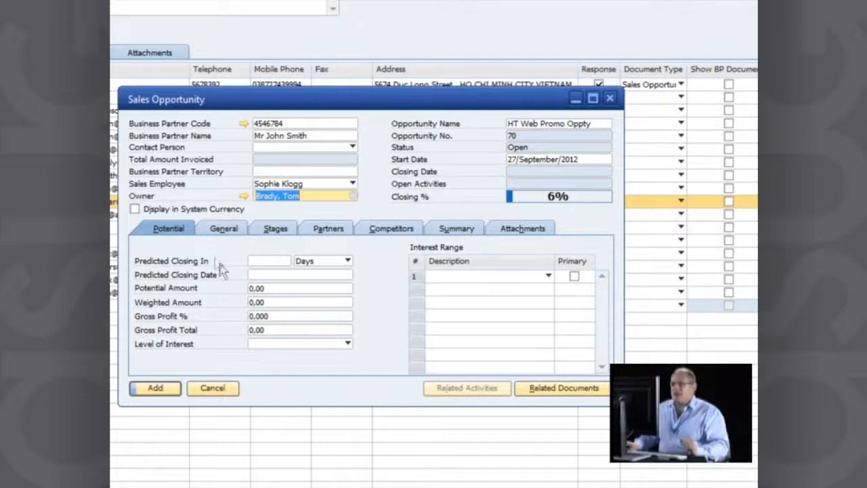
- Set the opportunity's predicted closing to 30 days and its potential amount to 10000
{"action": "left_click", "coordinate": [266, 264]}
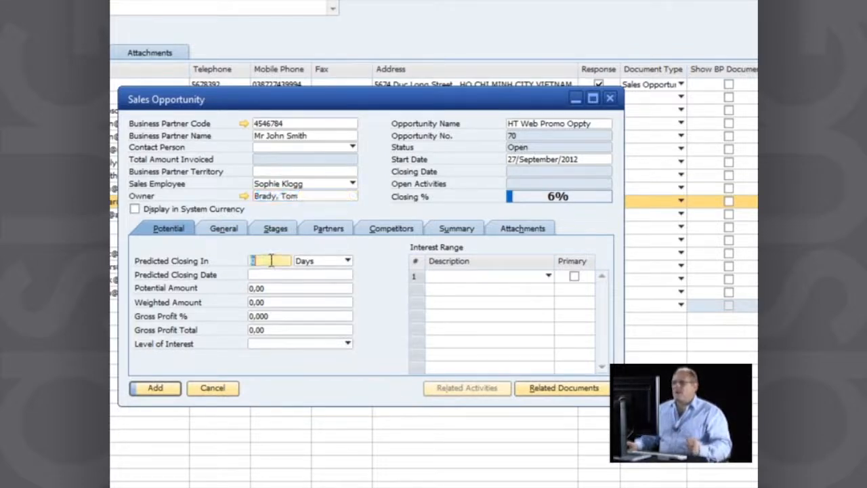
{"action": "type", "text": "30"}
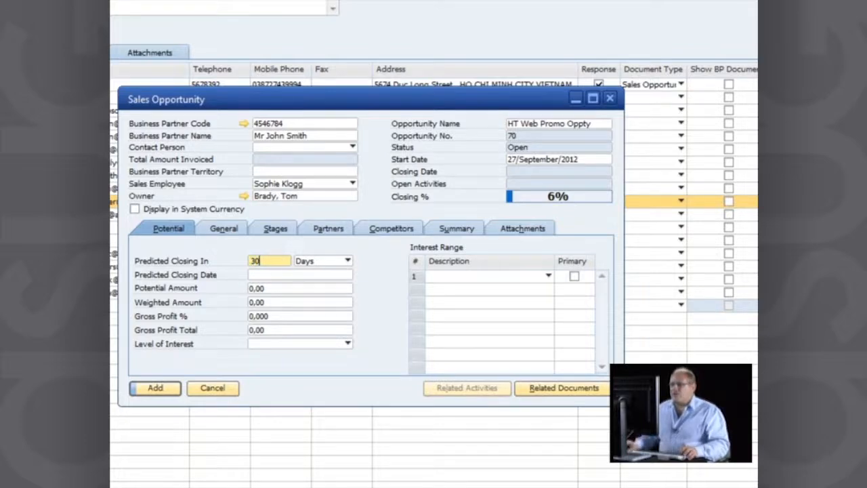
{"action": "left_click", "coordinate": [283, 275]}
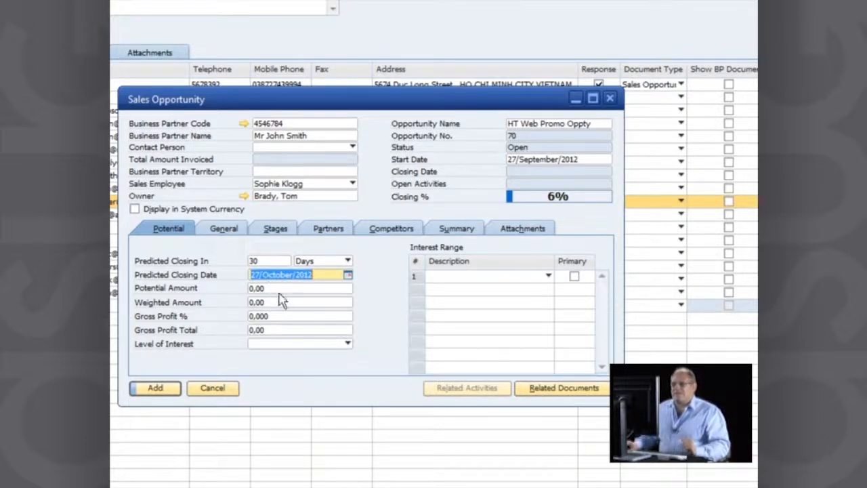
{"action": "left_click", "coordinate": [271, 288]}
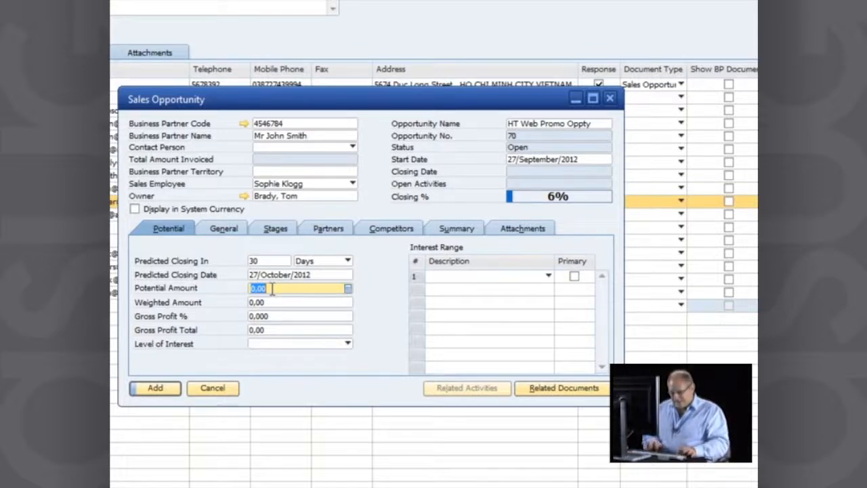
{"action": "type", "text": "10.000"}
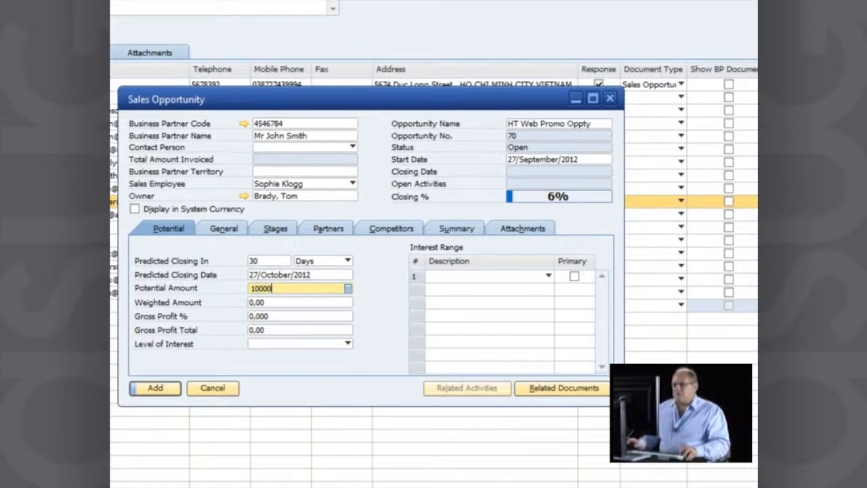
{"action": "key", "text": "Tab"}
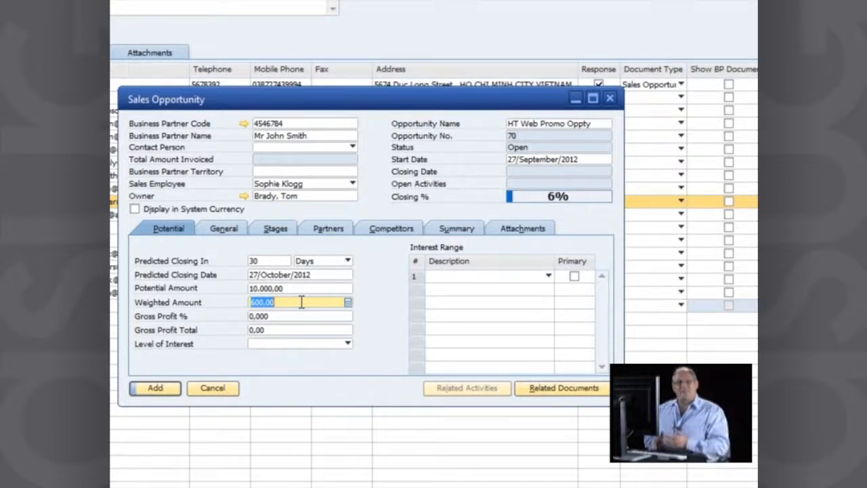
- Try a weighted amount of 10000 to recalculate the potential amount, and restore the potential amount to 10000
{"action": "type", "text": "10000"}
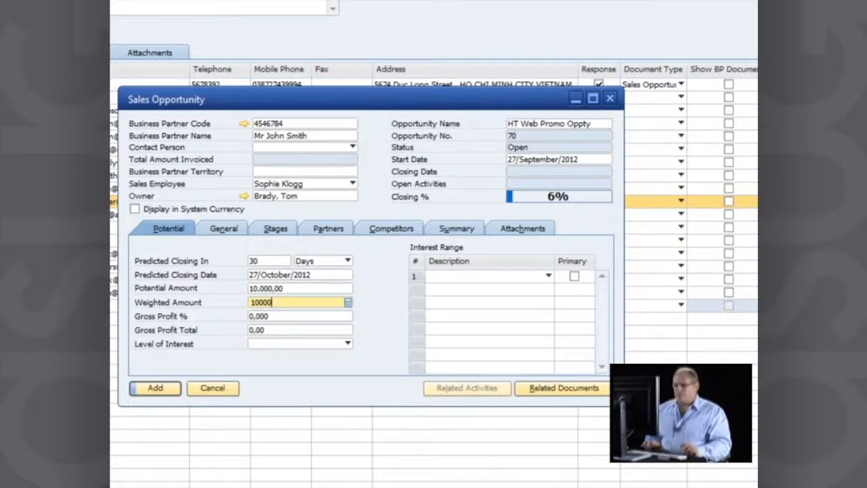
{"action": "key", "text": "Tab"}
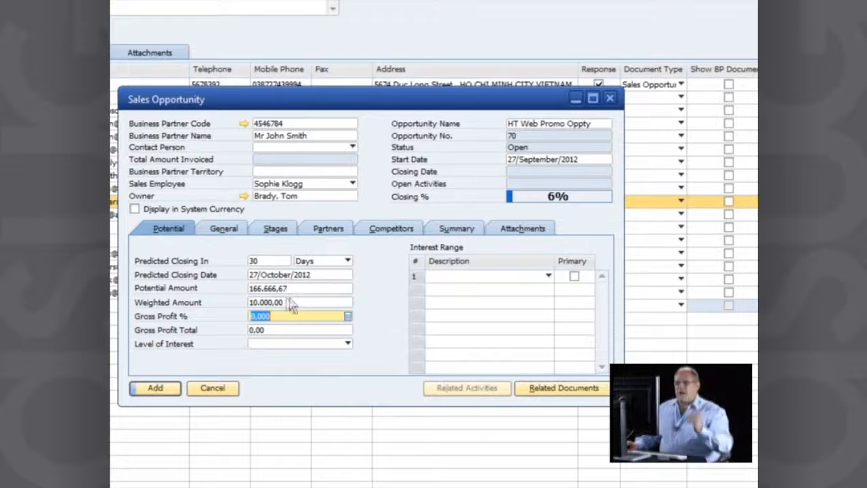
{"action": "left_click", "coordinate": [288, 289]}
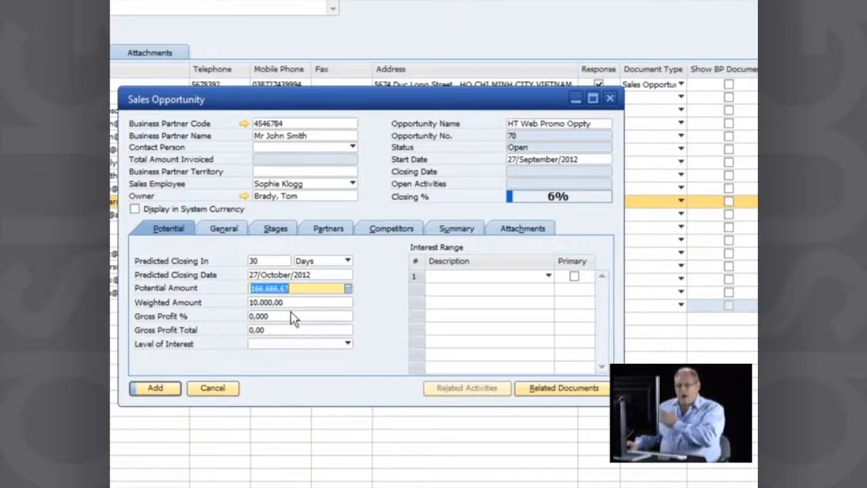
{"action": "type", "text": "10000"}
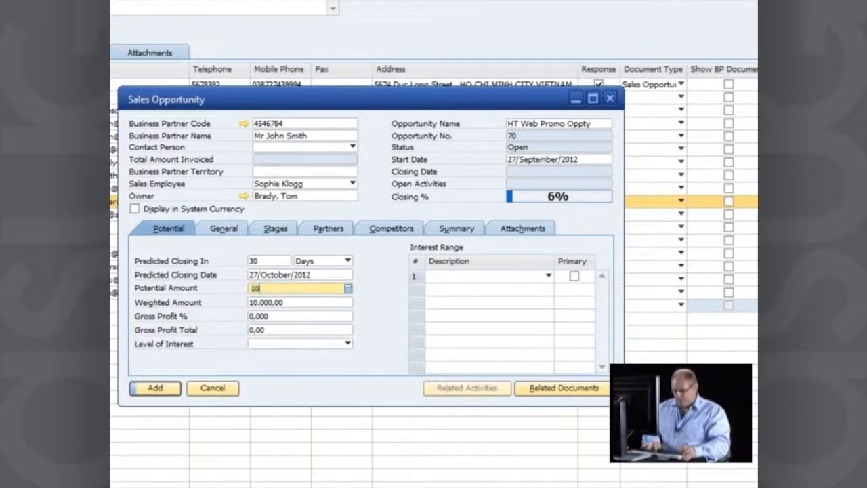
{"action": "key", "text": "Tab"}
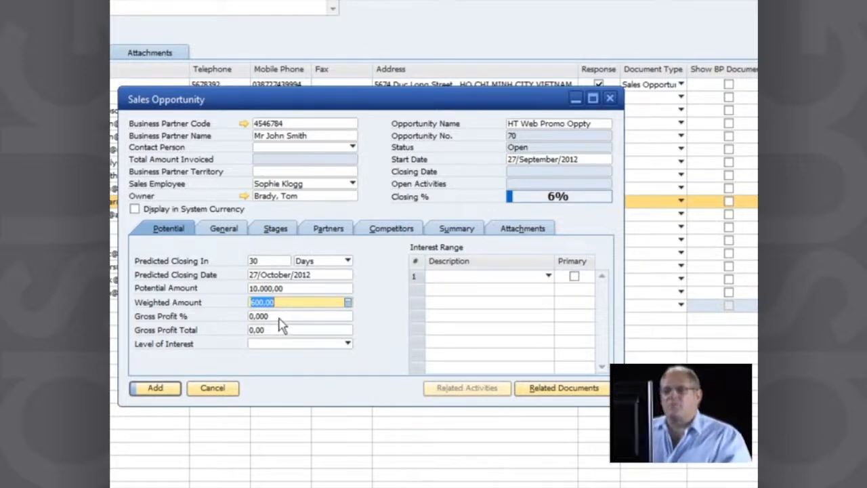
- Define a new level of interest named Warm with sort order 1 for the opportunity
{"action": "left_click", "coordinate": [280, 317]}
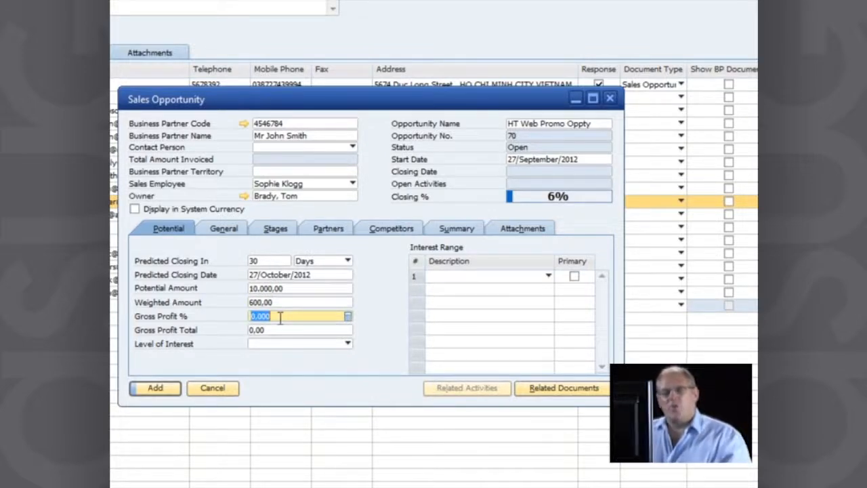
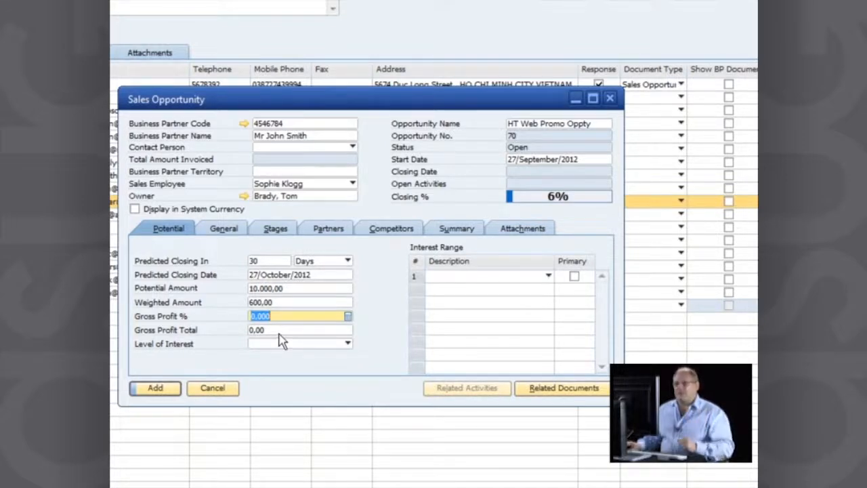
{"action": "left_click", "coordinate": [349, 344]}
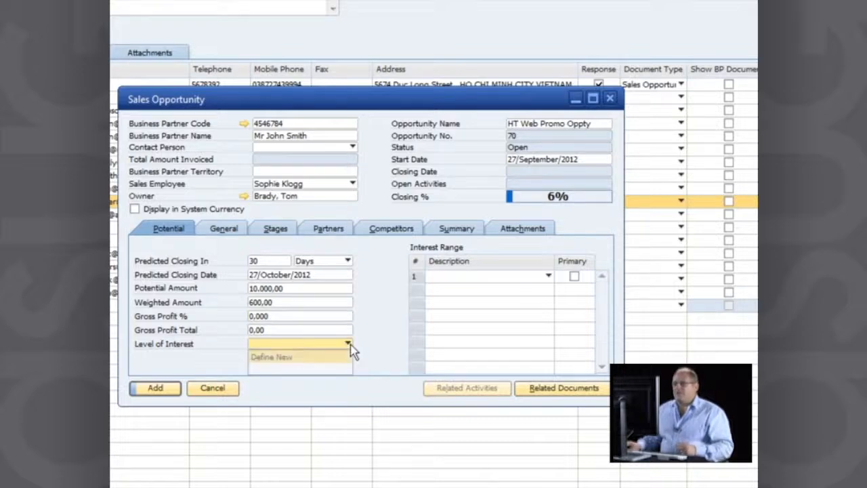
{"action": "left_click", "coordinate": [288, 359]}
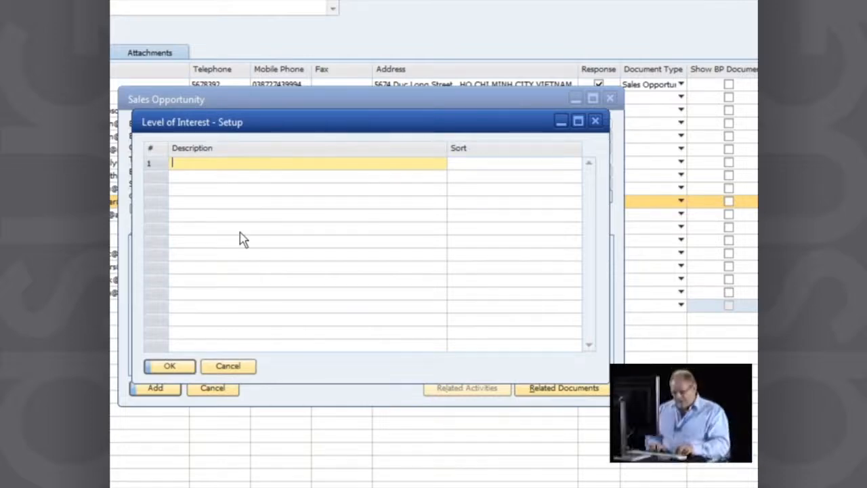
{"action": "type", "text": "Warm"}
{"action": "key", "text": "Tab"}
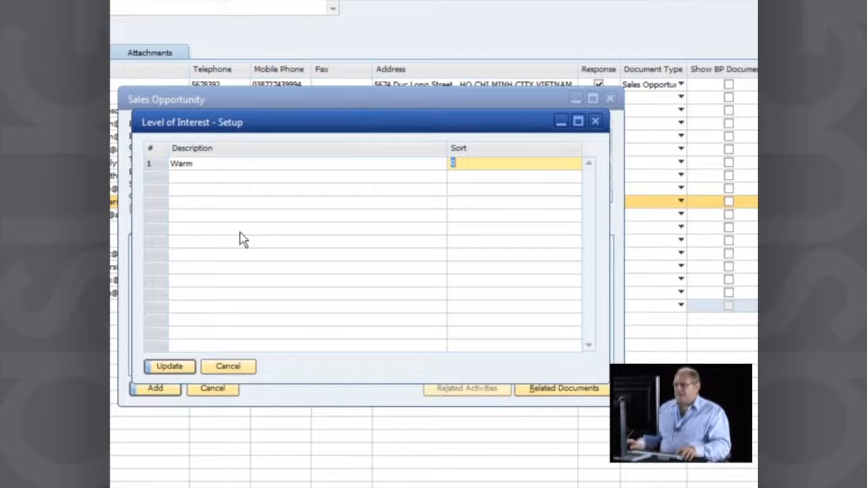
{"action": "type", "text": "1"}
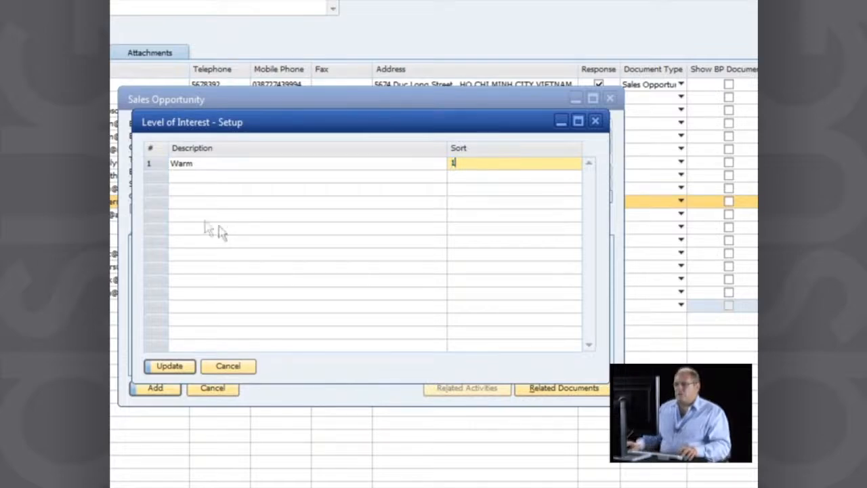
{"action": "left_click", "coordinate": [170, 366]}
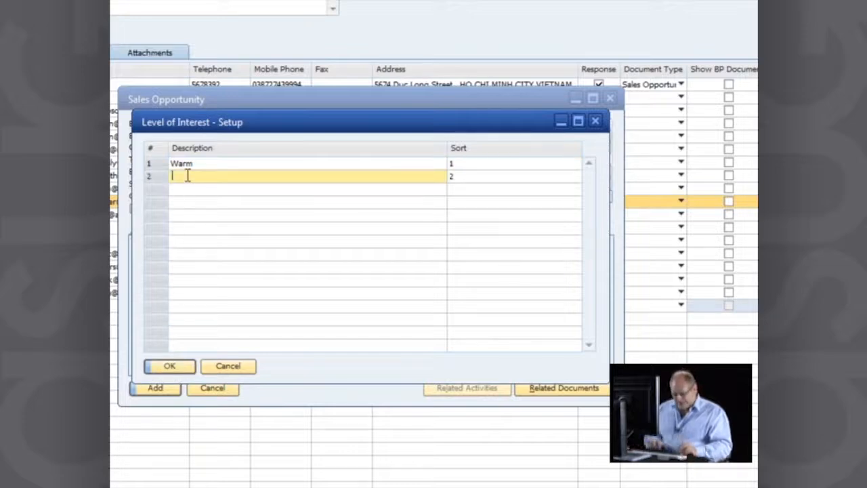
- Add the interest levels Hot and Smokin, and apply Smokin as the opportunity's level of interest
{"action": "type", "text": "Hot"}
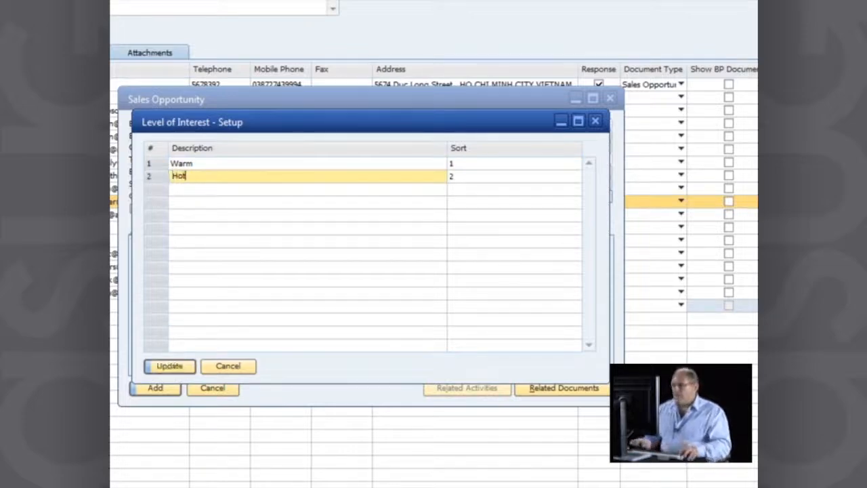
{"action": "key", "text": "Tab"}
{"action": "key", "text": "Tab"}
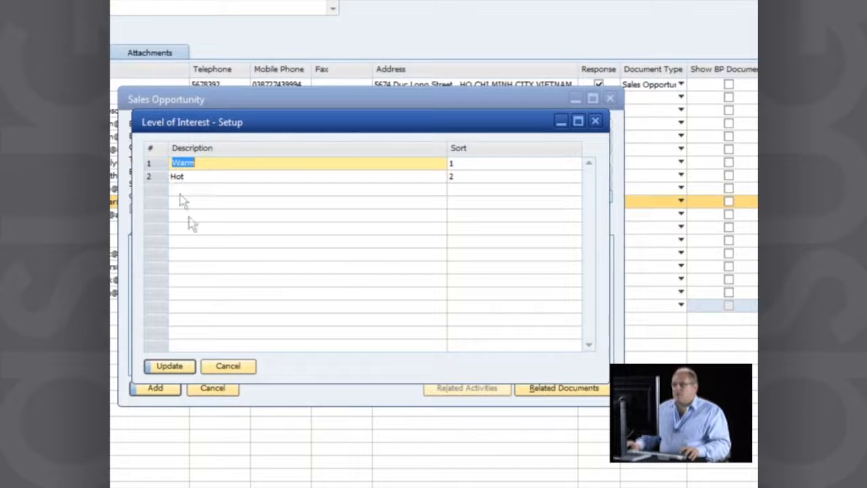
{"action": "left_click", "coordinate": [178, 364]}
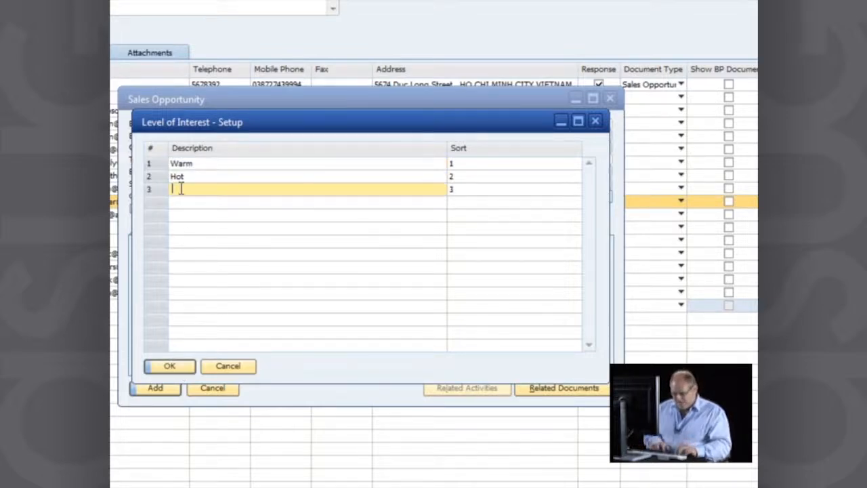
{"action": "type", "text": "Smokin"}
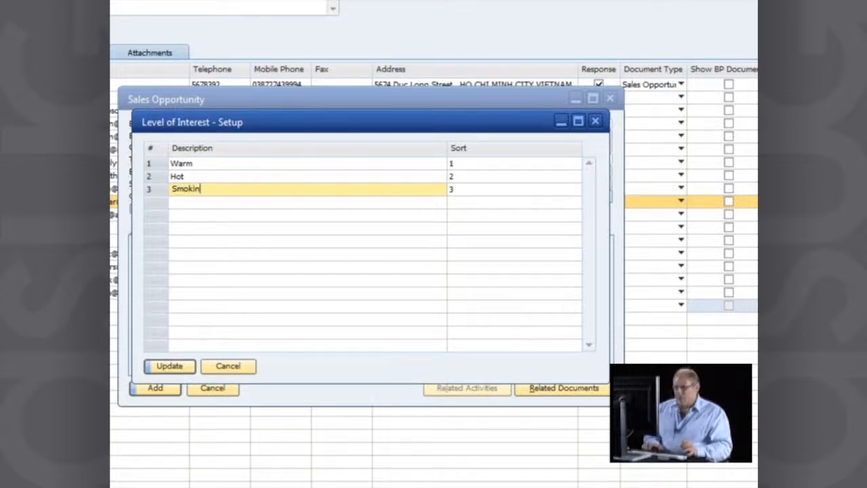
{"action": "key", "text": "Tab"}
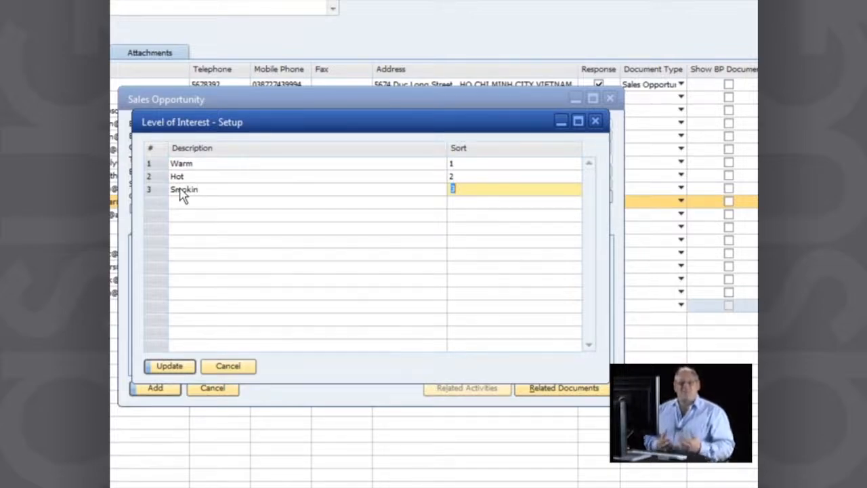
{"action": "left_click", "coordinate": [168, 366]}
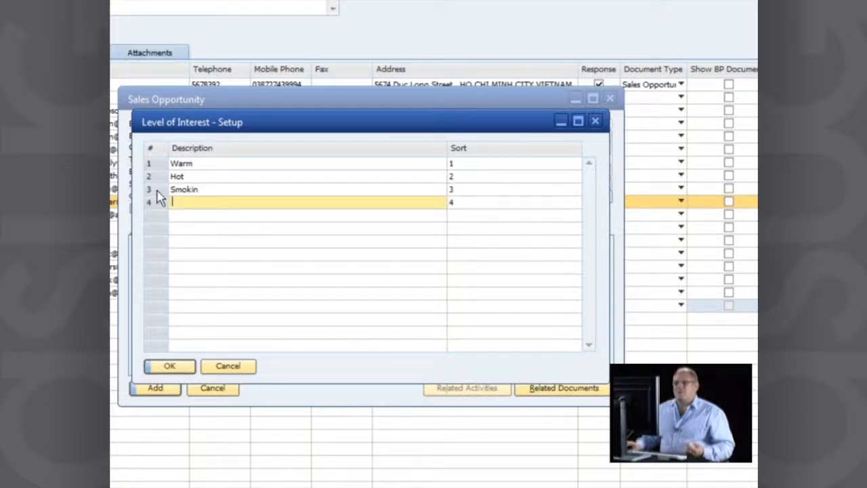
{"action": "left_click", "coordinate": [168, 367]}
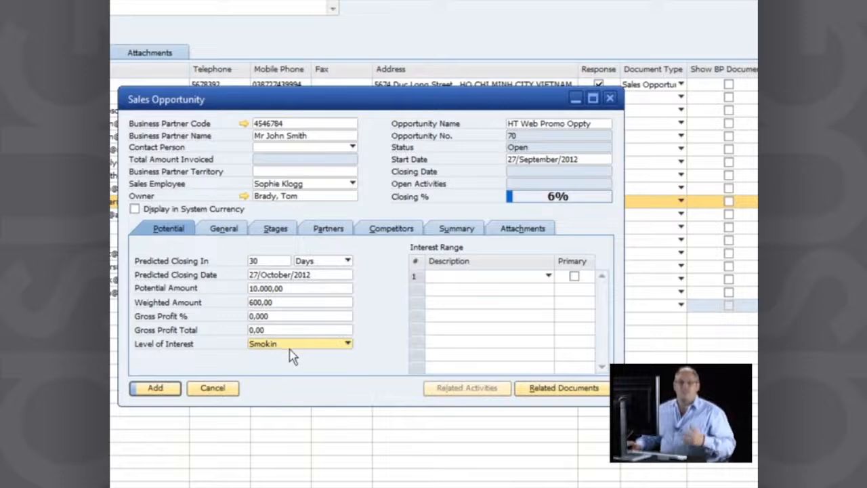
- Assign the last listed sales employee to the opportunity's first stage and keep the stage as Lead
{"action": "left_click", "coordinate": [228, 230]}
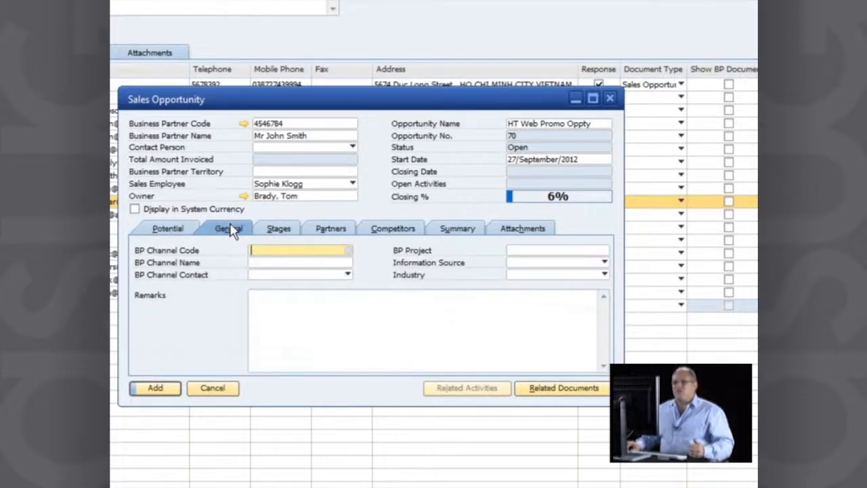
{"action": "left_click", "coordinate": [283, 230]}
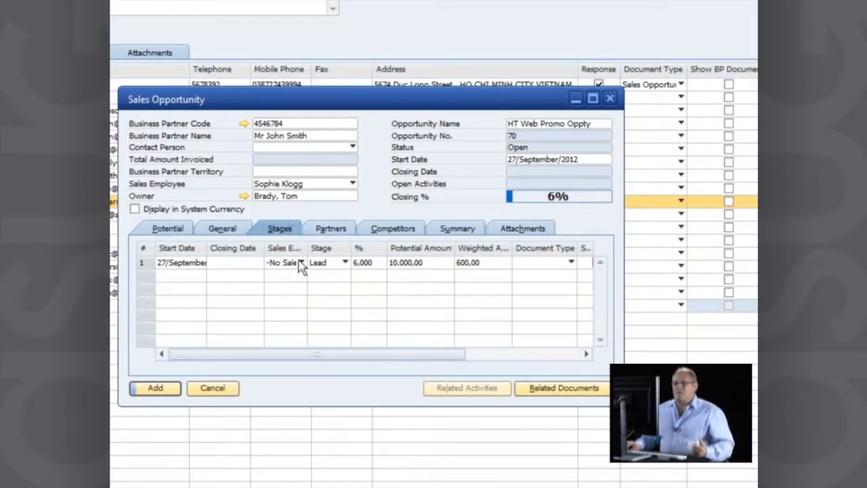
{"action": "left_click", "coordinate": [301, 264]}
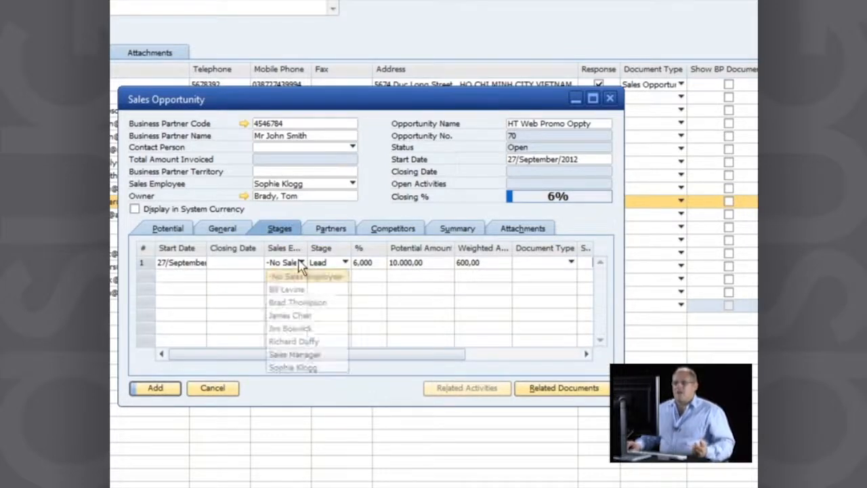
{"action": "left_click", "coordinate": [299, 370]}
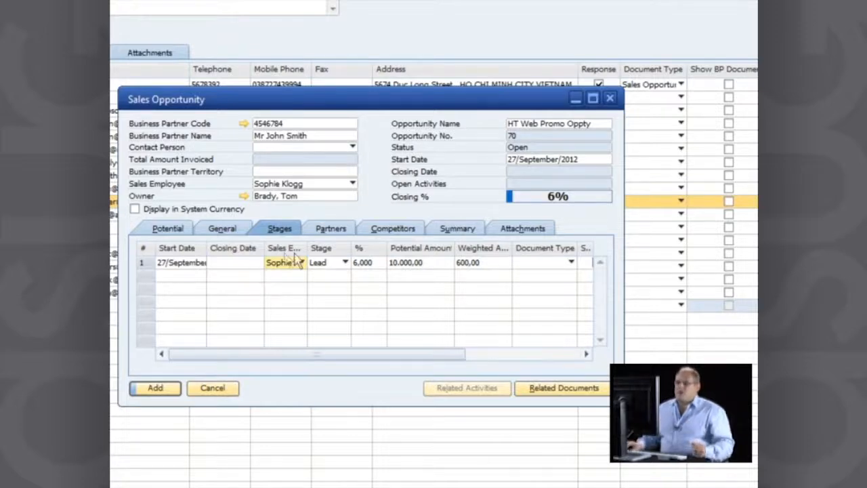
{"action": "left_click", "coordinate": [345, 263]}
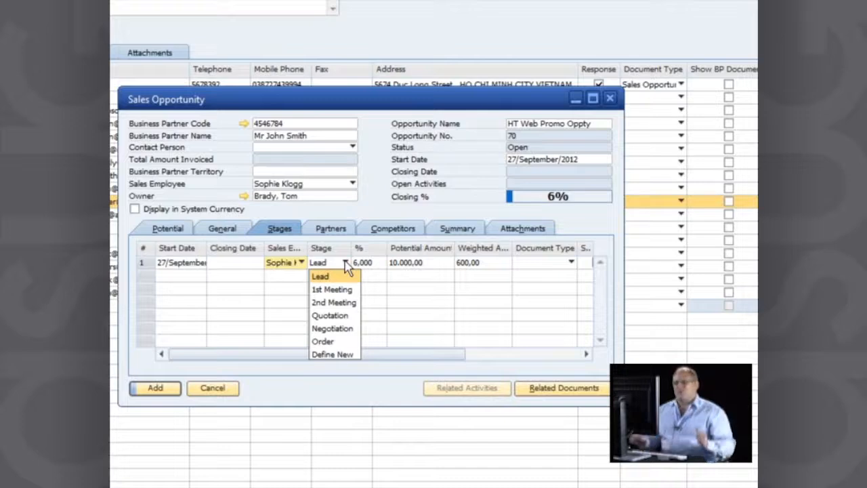
{"action": "left_click", "coordinate": [335, 276]}
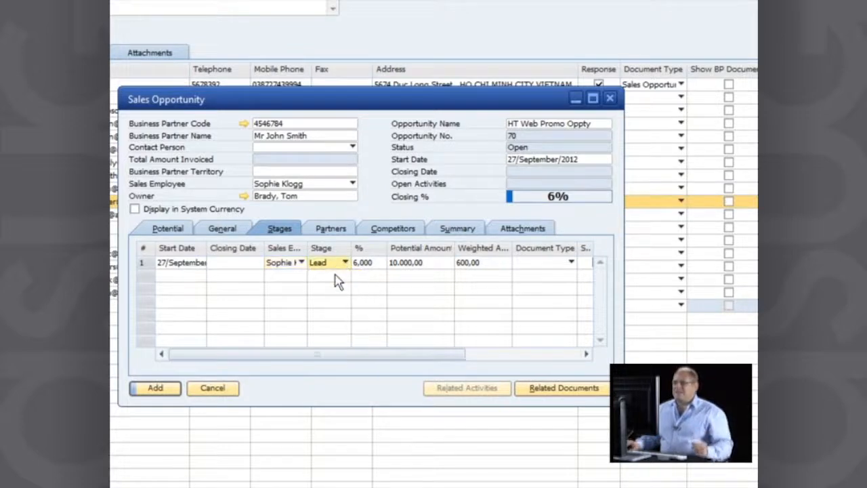
- Set the Lead stage's percentage to 100, leave its document type blank, and add the opportunity
{"action": "left_click", "coordinate": [365, 264]}
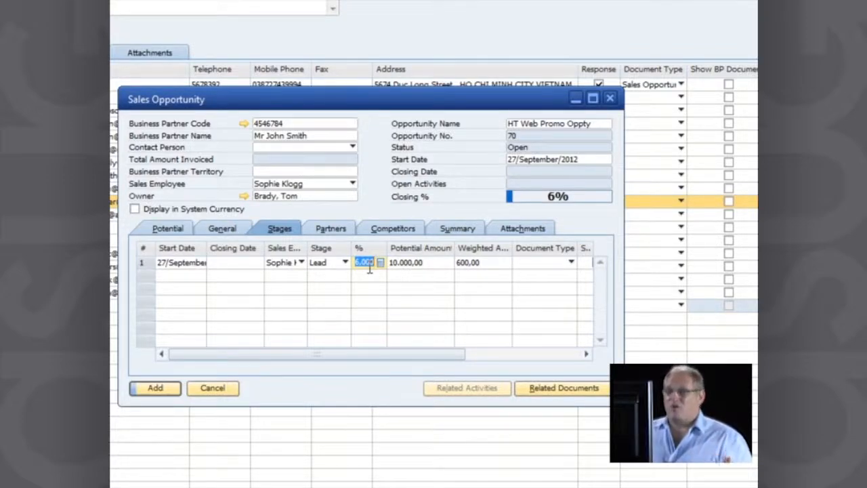
{"action": "type", "text": "100"}
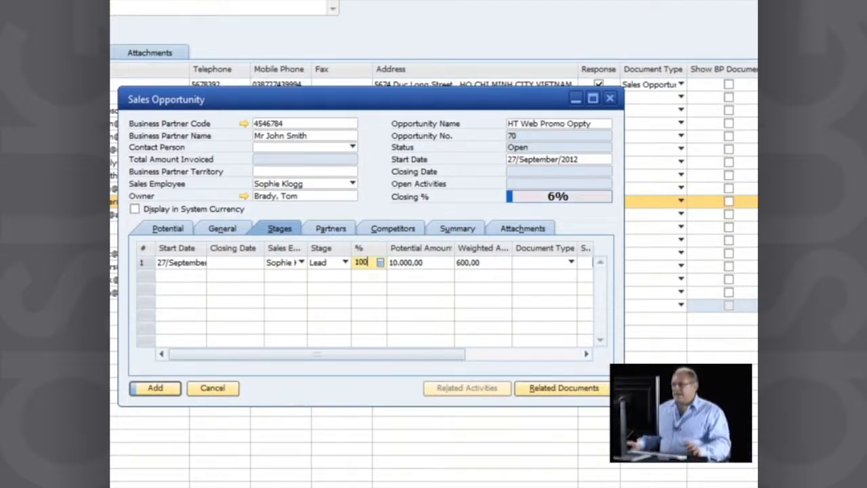
{"action": "key", "text": "Tab"}
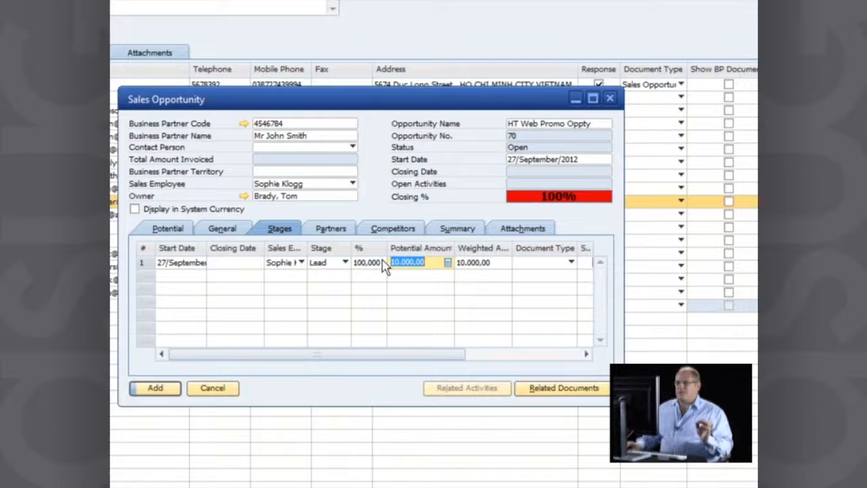
{"action": "left_click", "coordinate": [563, 264]}
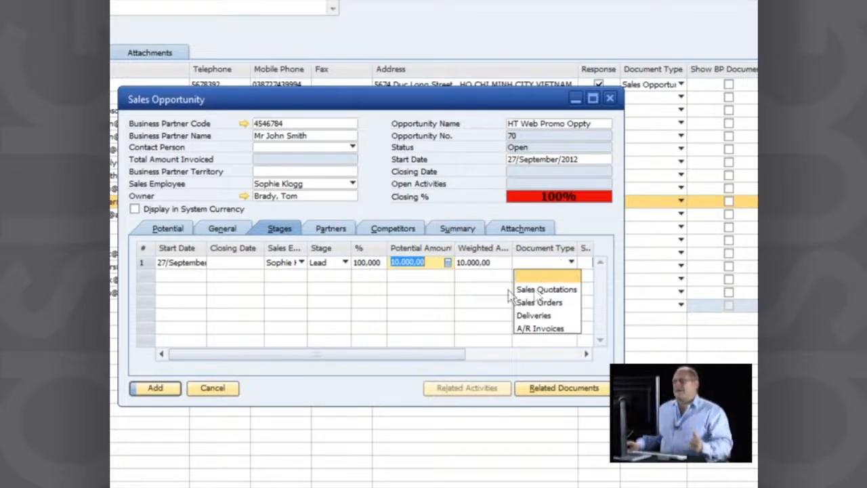
{"action": "left_click", "coordinate": [532, 264]}
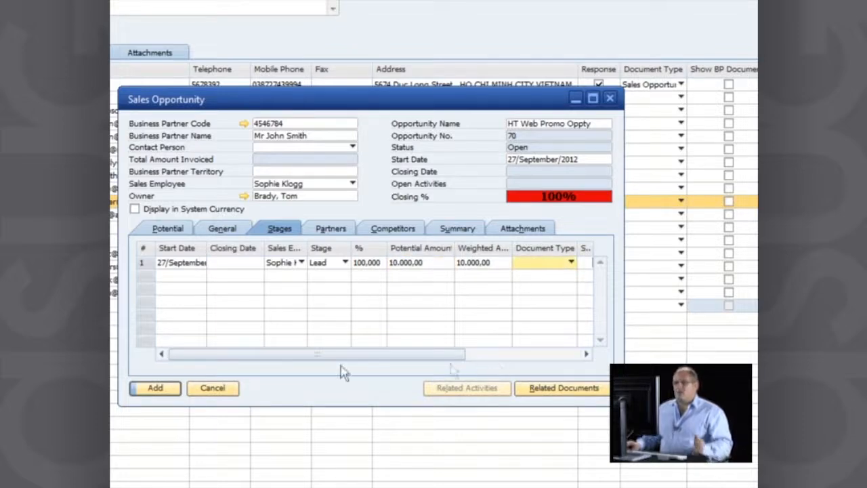
{"action": "left_click", "coordinate": [157, 389]}
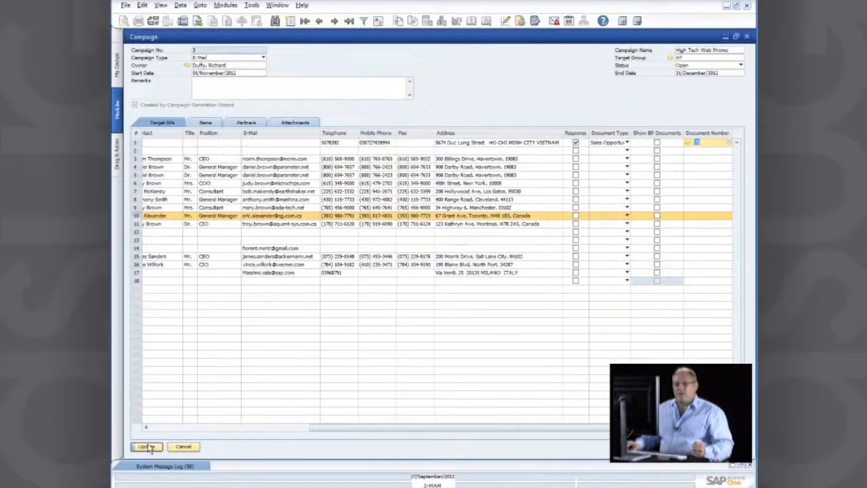
- Save the response and linked opportunity in the campaign, and close the campaign and the Campaign Generation Wizard summary
{"action": "left_click", "coordinate": [148, 447]}
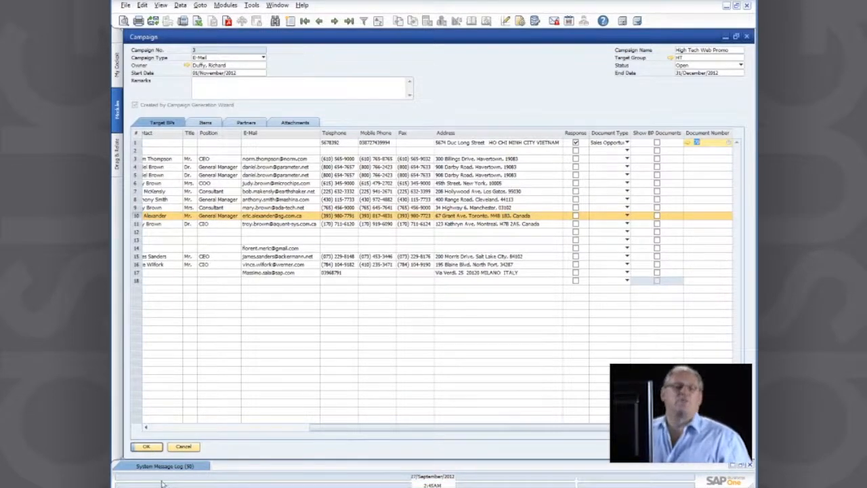
{"action": "left_click", "coordinate": [147, 448]}
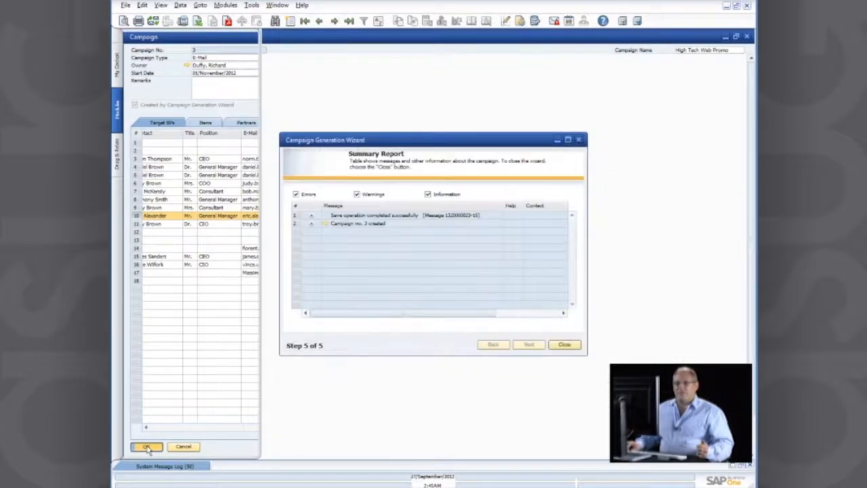
{"action": "left_click", "coordinate": [147, 448]}
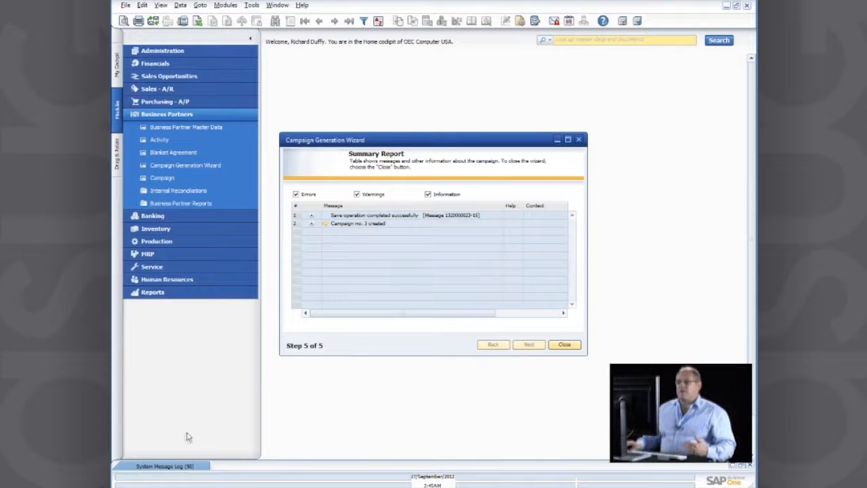
{"action": "left_click", "coordinate": [569, 345]}
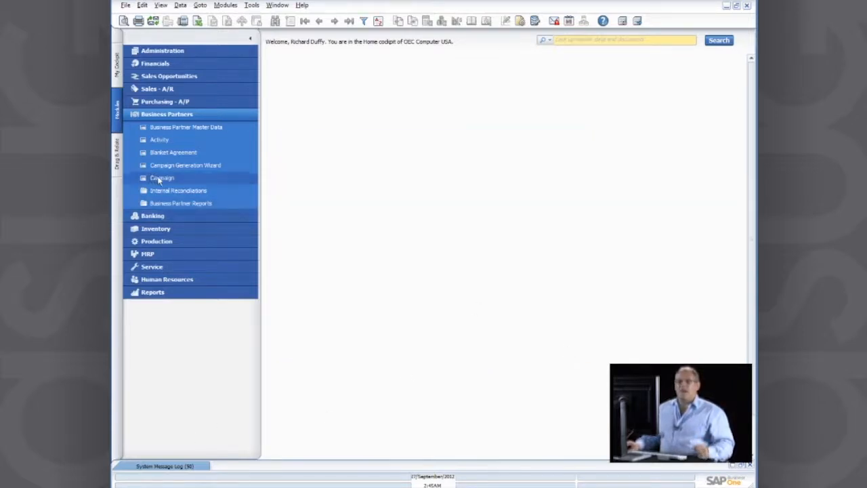
- Reopen the High Tech Web Promo campaign and check the response and linked document columns of its target business partners
{"action": "left_click", "coordinate": [158, 178]}
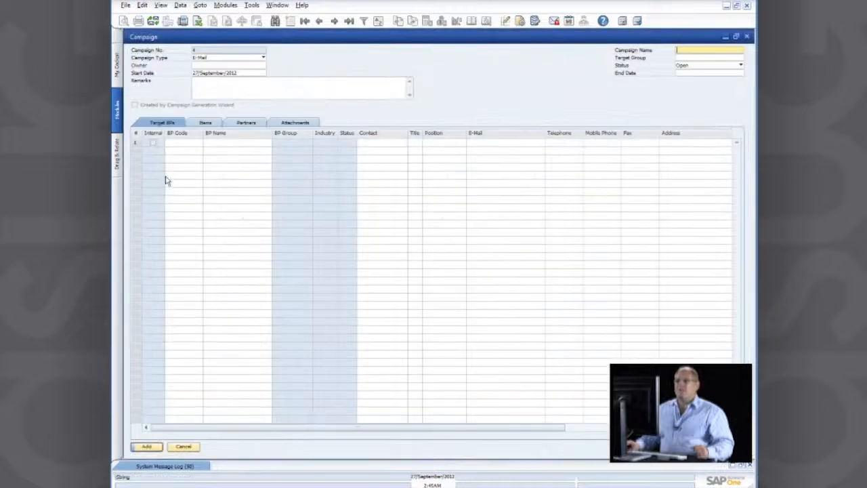
{"action": "left_click", "coordinate": [319, 21]}
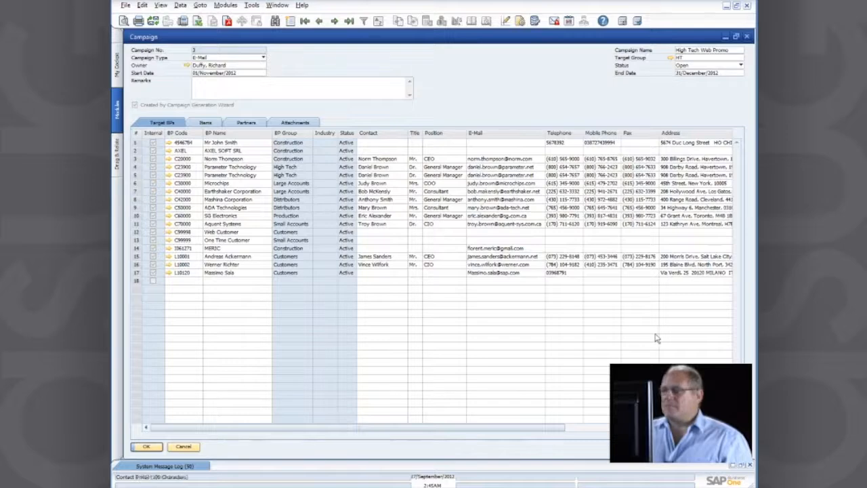
{"action": "left_click", "coordinate": [645, 427]}
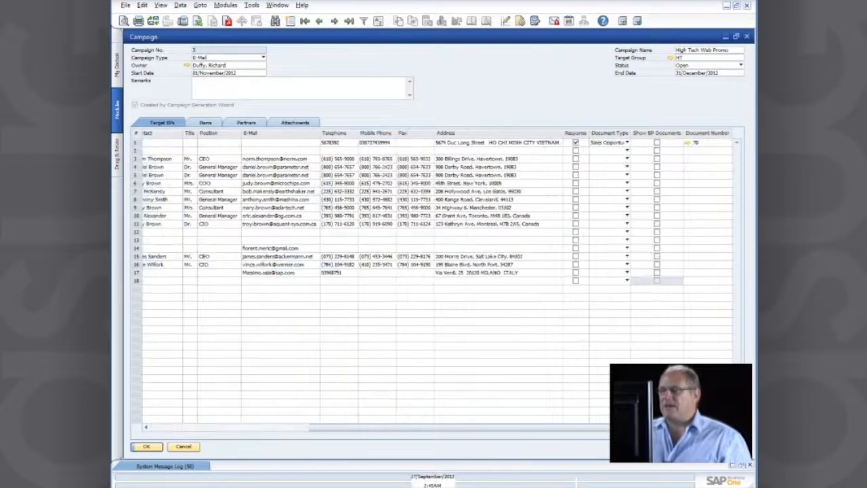